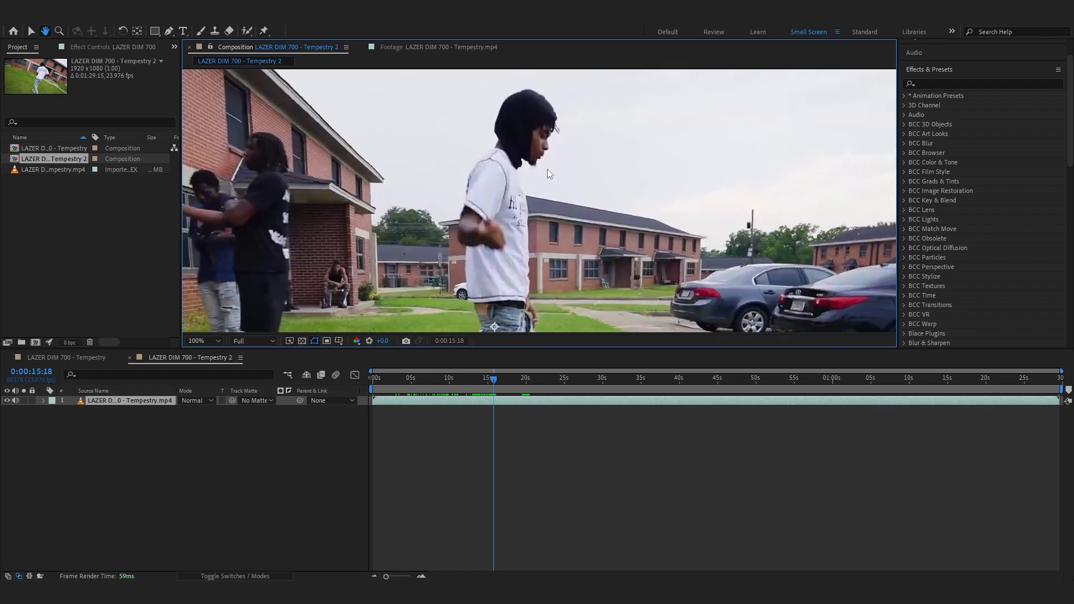
Queue the frame at 0:00:15:18 of the Tempestry 2 composition for export and set its output format to JPEG Sequence.
scroll(549, 172, down, 1)
drag(523, 234, 513, 184)
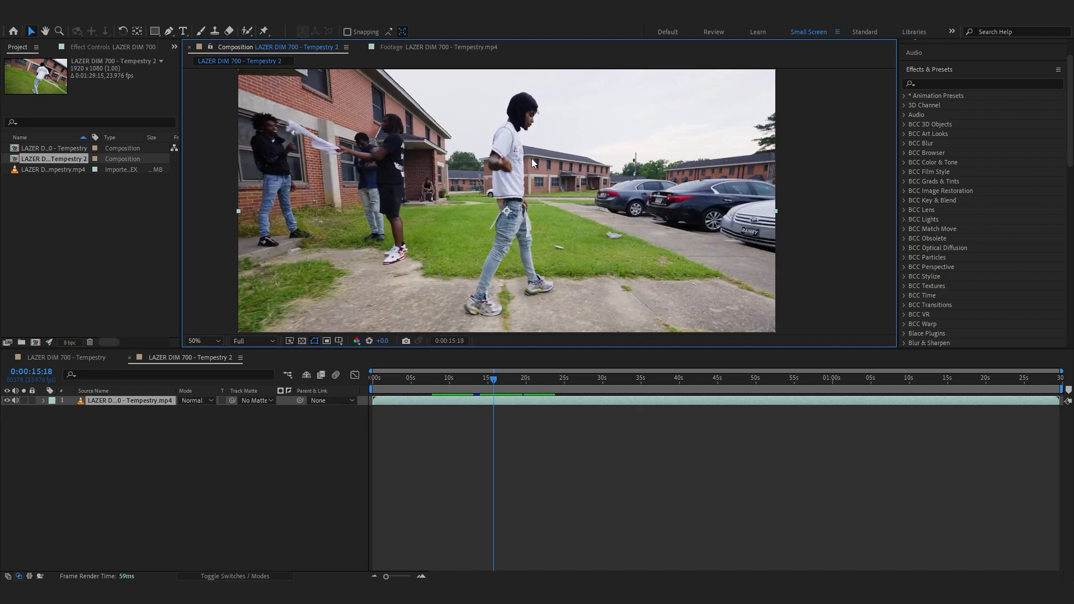
key(ctrl+alt+s)
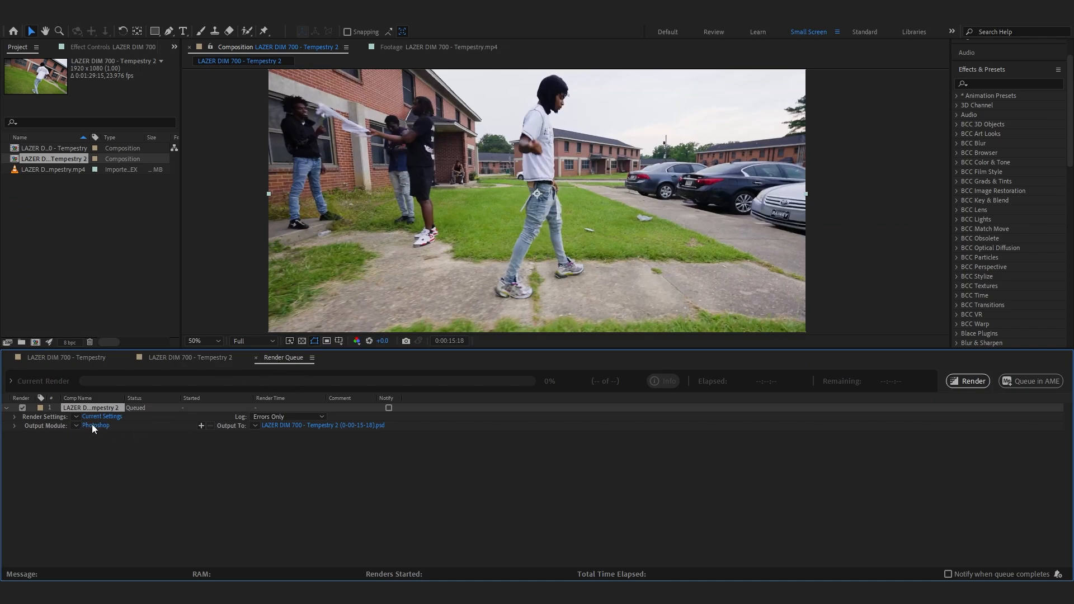
click(93, 426)
click(467, 159)
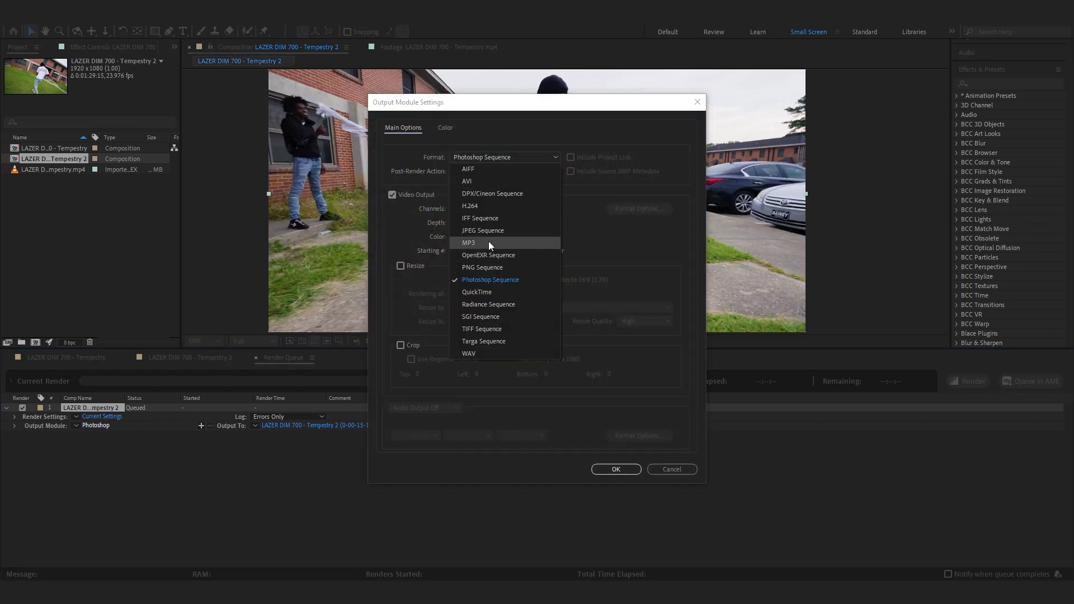
click(470, 231)
click(616, 469)
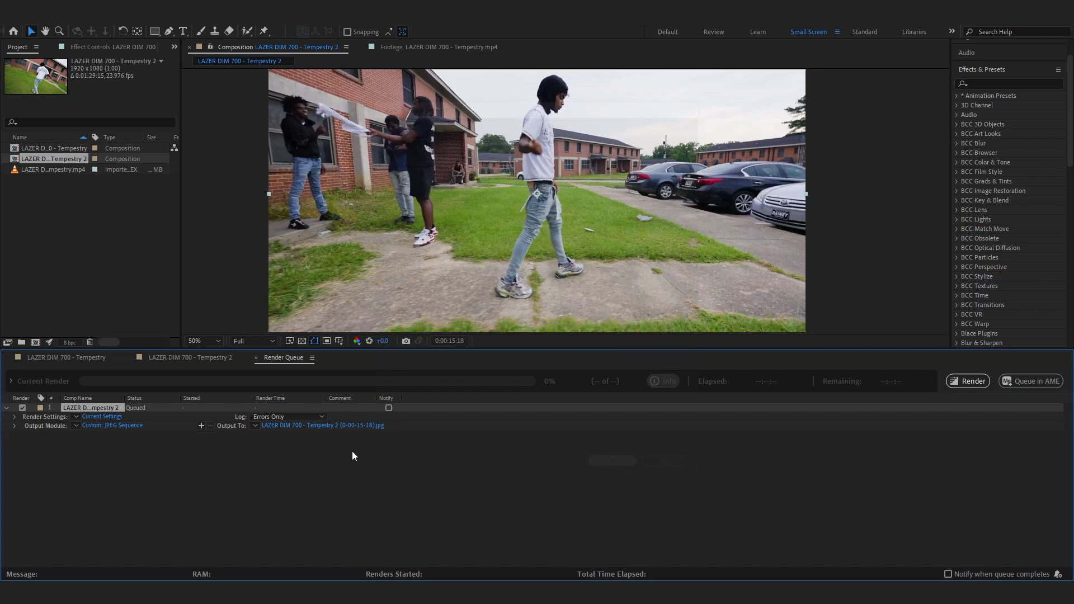
Create and open a folder named Pics inside Match cut transition as the frame's output location.
click(330, 425)
click(393, 190)
key(BackSpace)
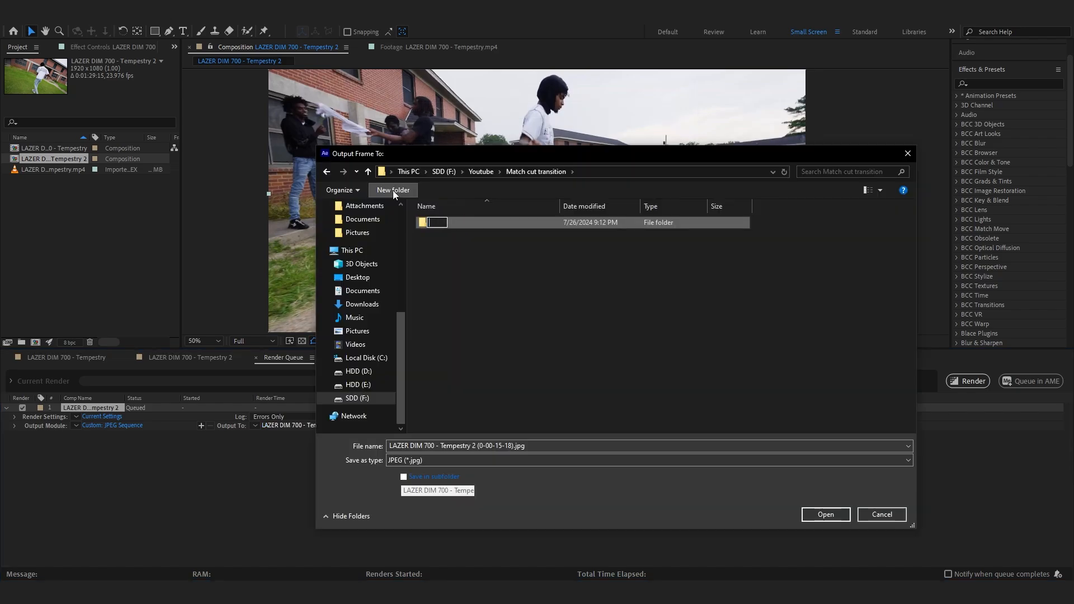
text(Pics)
key(Return)
key(Return)
Save the output frame under the file name 1 and render it.
click(536, 445)
text(1)
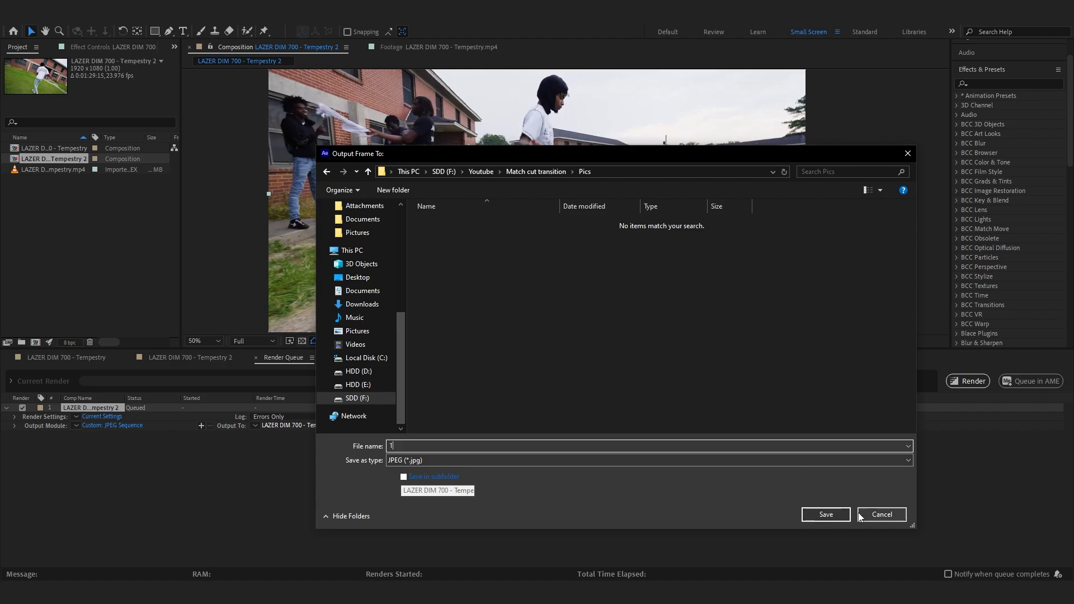
click(826, 514)
click(972, 380)
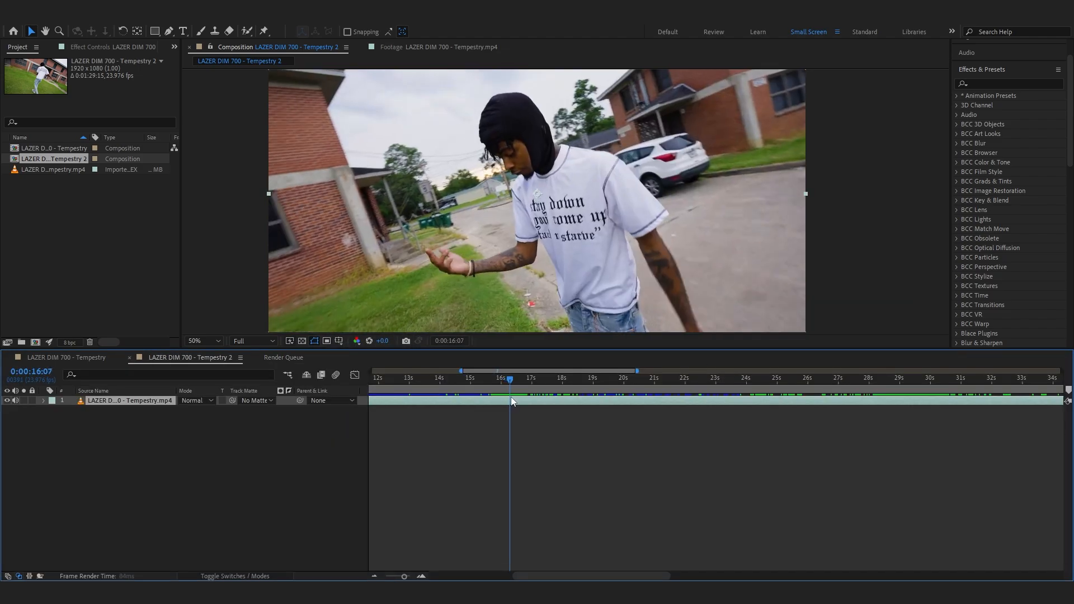
Queue the frame at 0:00:16:12 for export as a JPEG Sequence and open its output destination.
drag(511, 401, 517, 404)
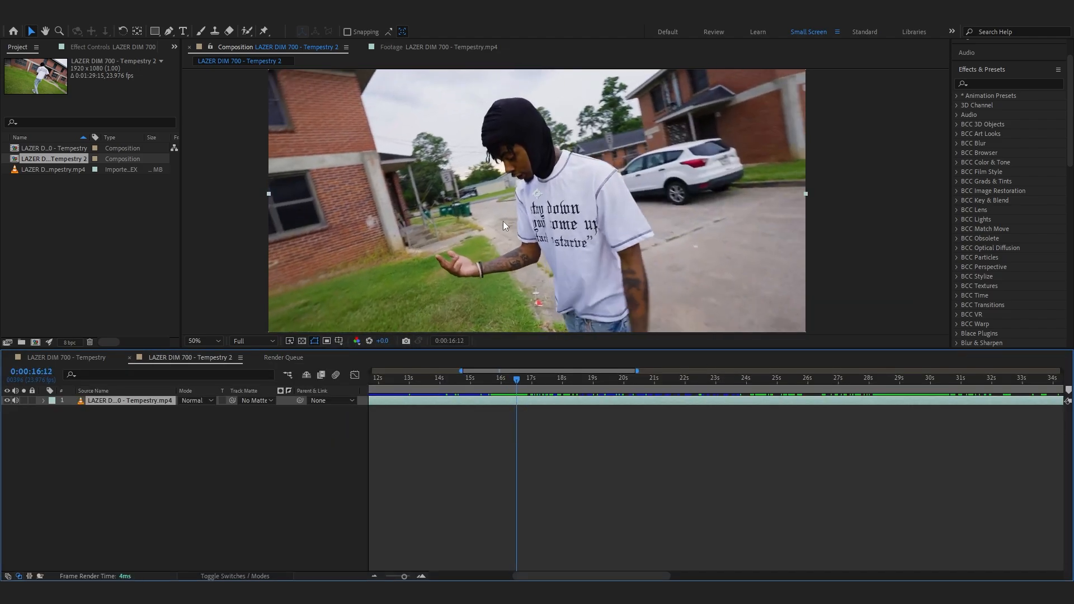
key(ctrl+alt+s)
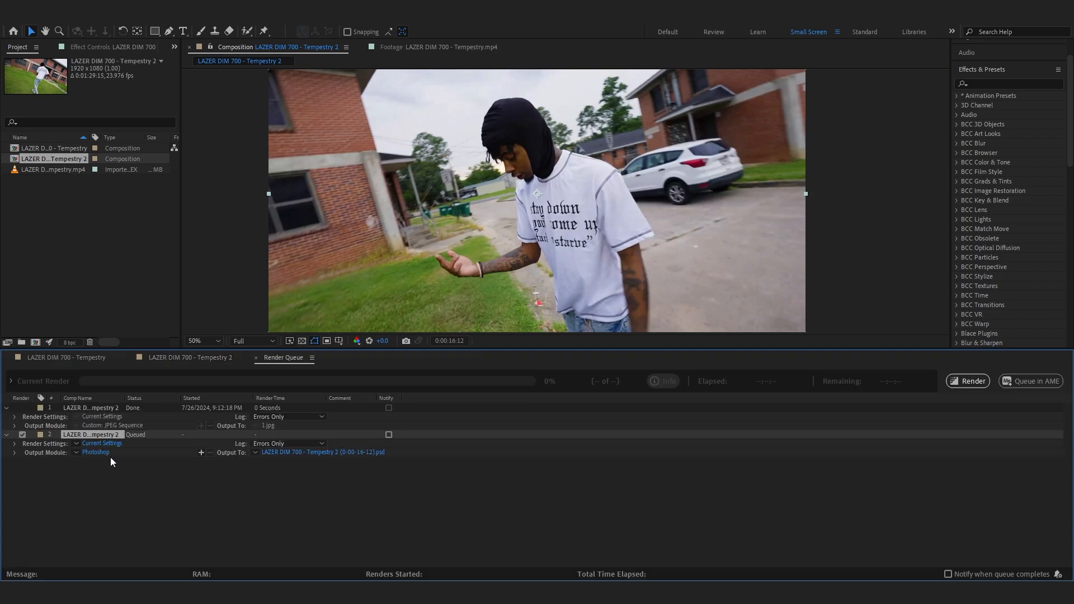
click(527, 157)
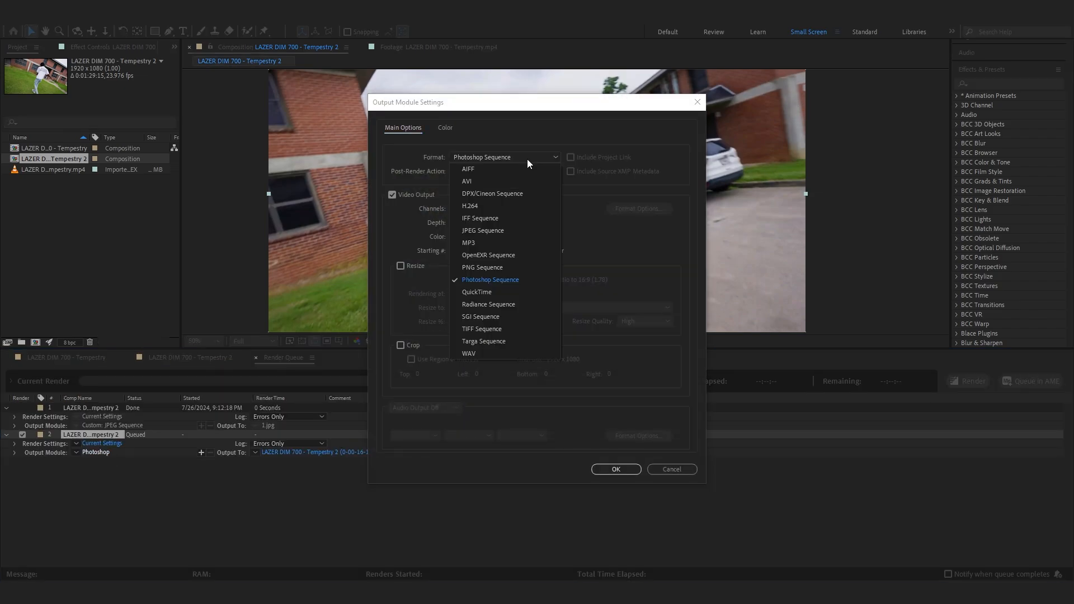
click(499, 226)
click(616, 469)
click(340, 452)
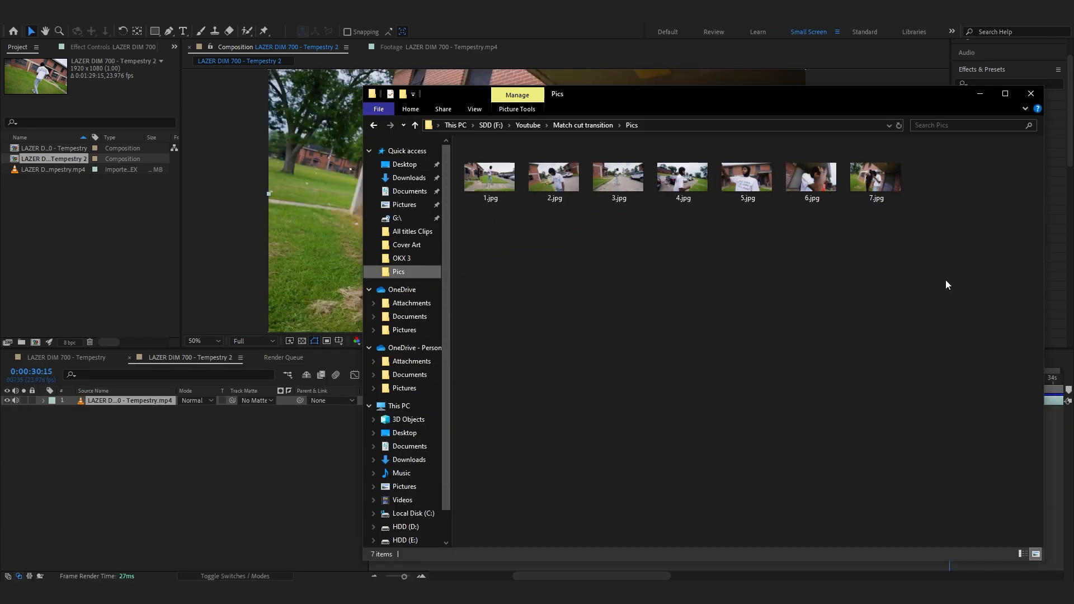
Look through the exported JPEG stills in the image viewer, checking how the subject is framed in each, and close the viewer.
double_click(495, 187)
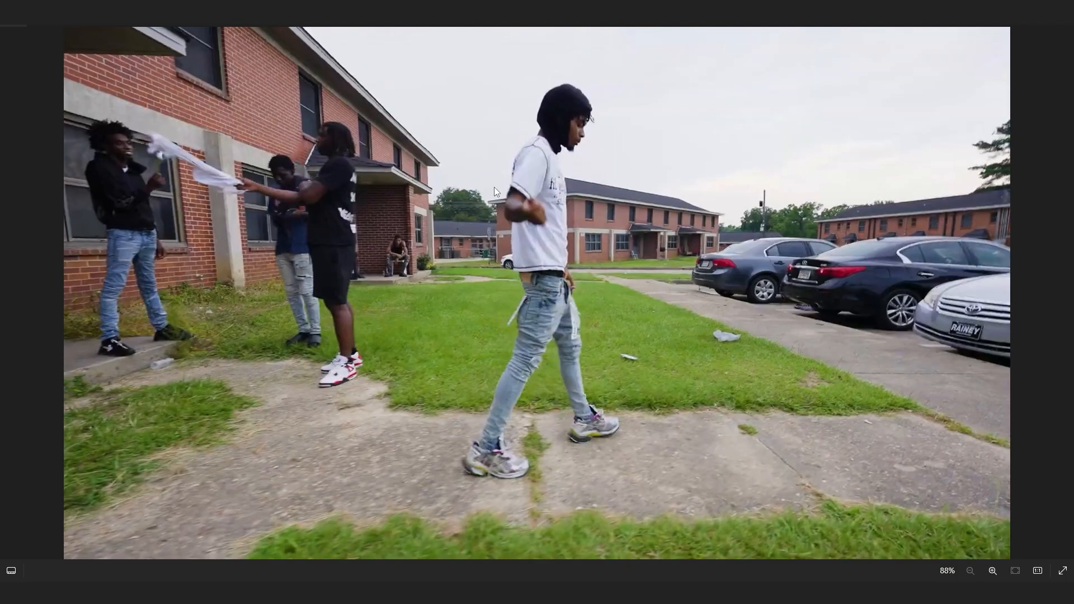
key(Right)
key(Right)
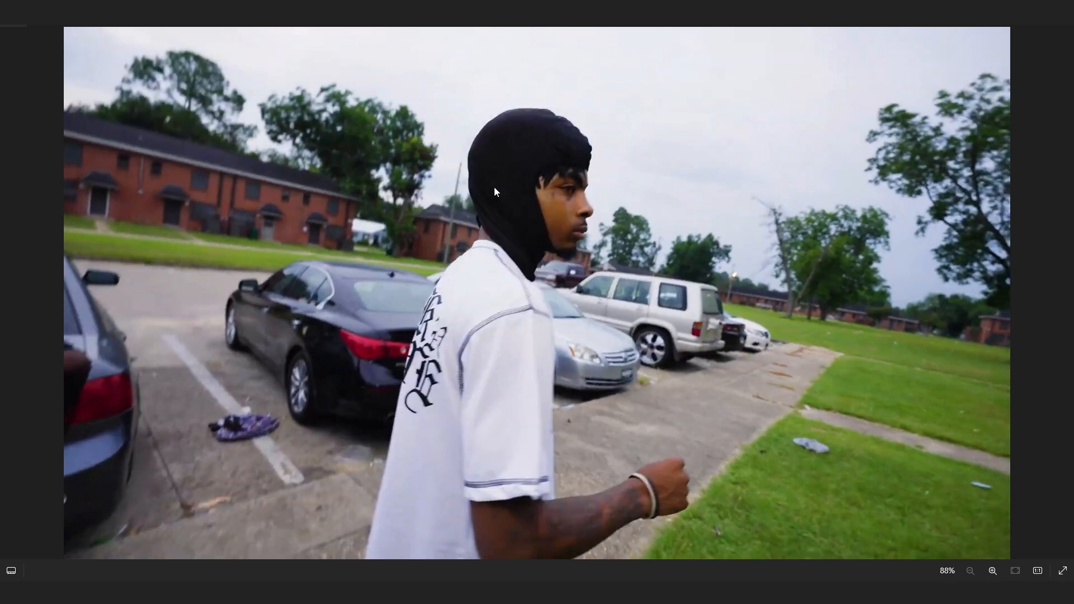
key(Right)
key(Right)
key(Left)
key(Left)
scroll(494, 187, up, 3)
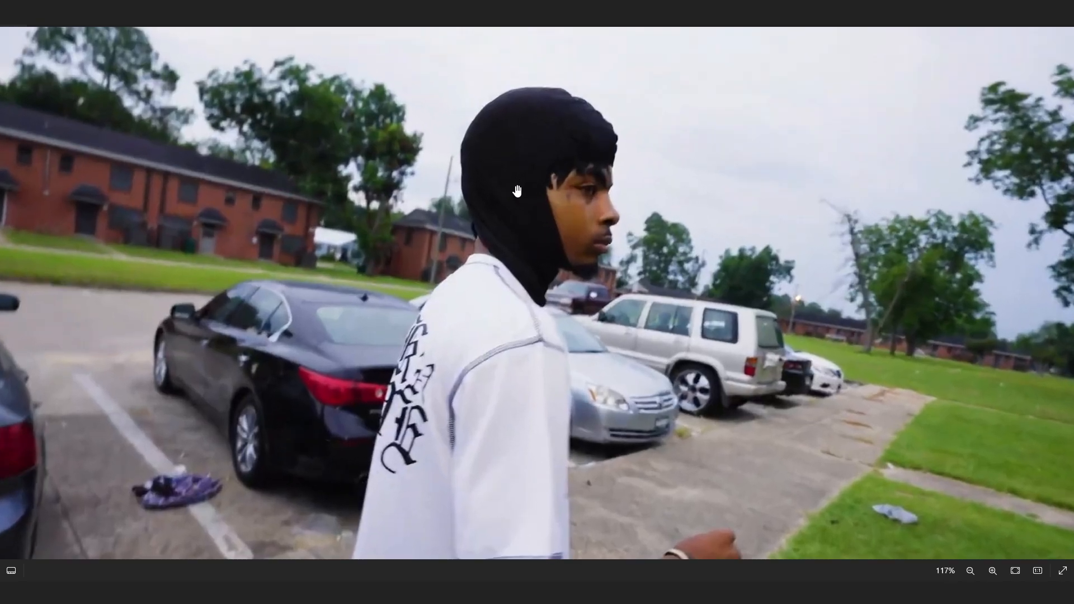
scroll(548, 206, down, 3)
key(Right)
key(Right)
key(Right)
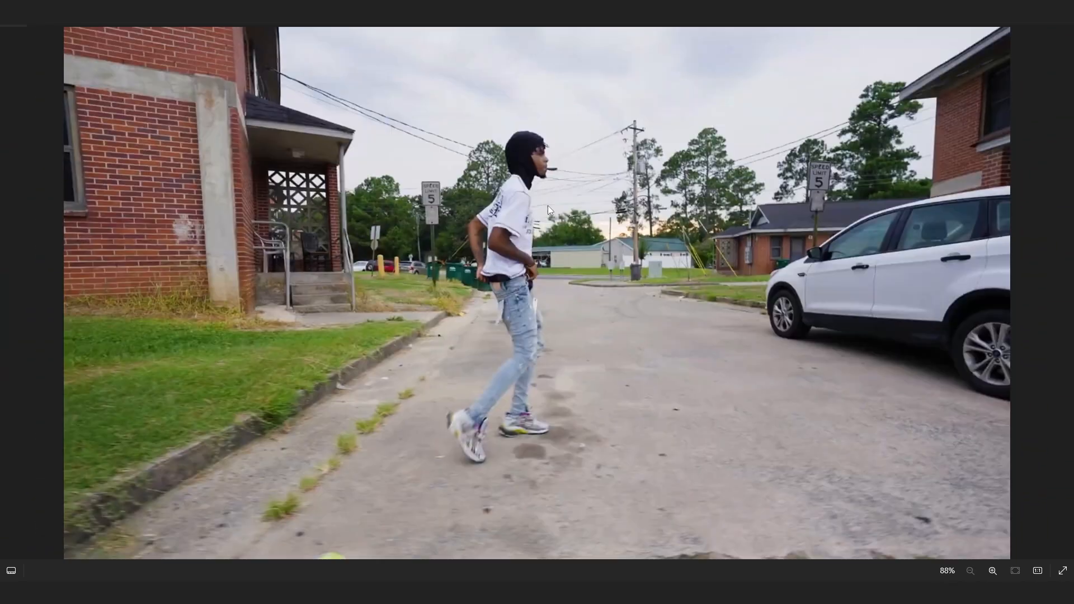
key(Right)
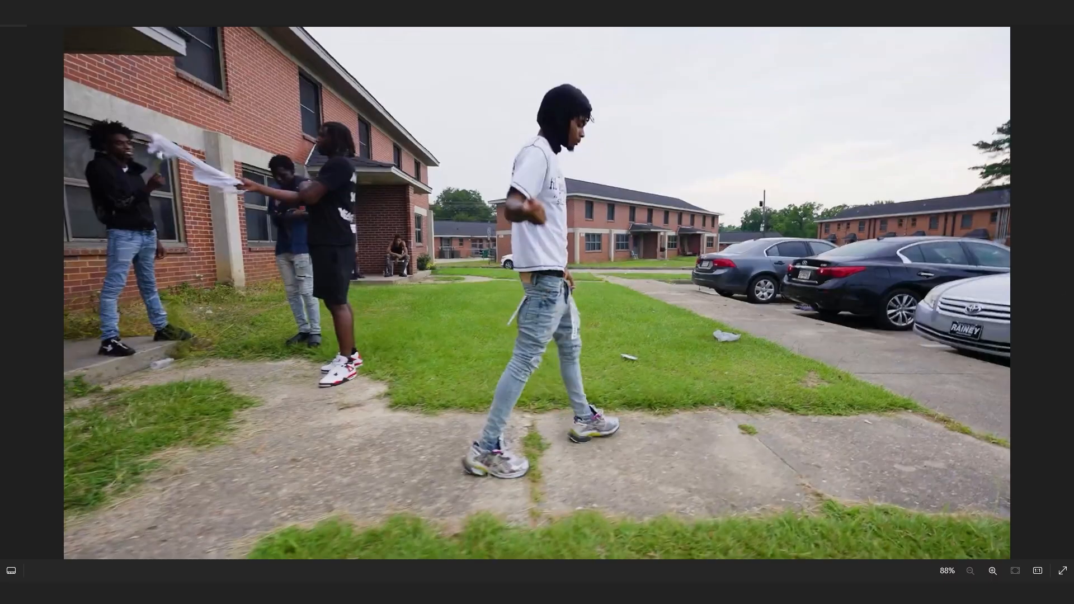
click(1061, 9)
Import all seven stills, 1.jpg to 7.jpg, from the Pics folder into the After Effects project.
drag(710, 95, 755, 67)
drag(962, 260, 510, 113)
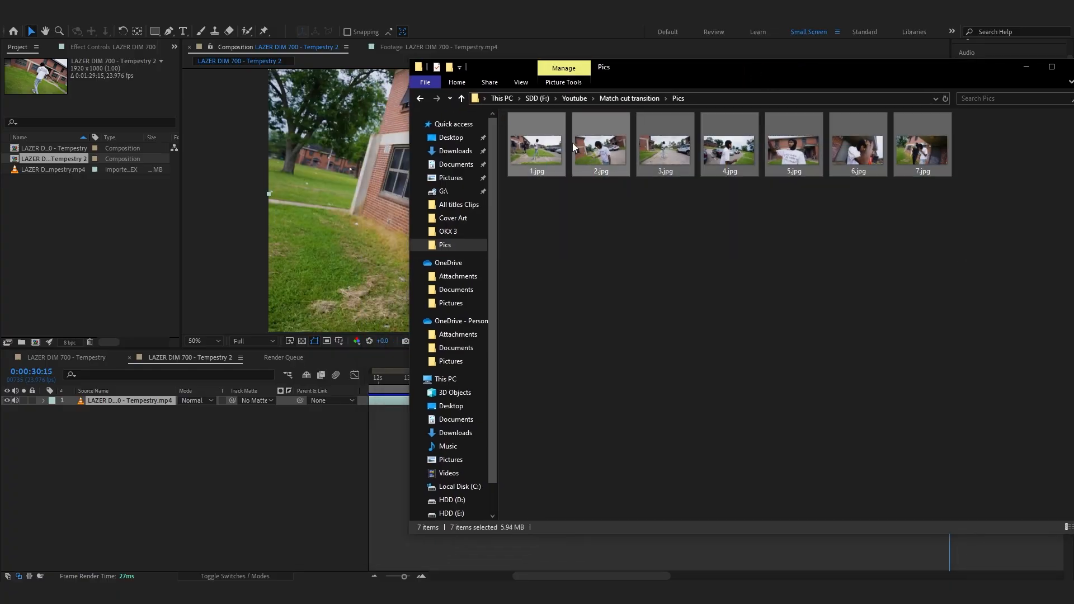
drag(600, 150, 67, 224)
In the LAZER DIM 700 - Tempestry composition, shift the later clip slightly forward in time and add 1.jpg starting at 0:00:14:00.
click(93, 357)
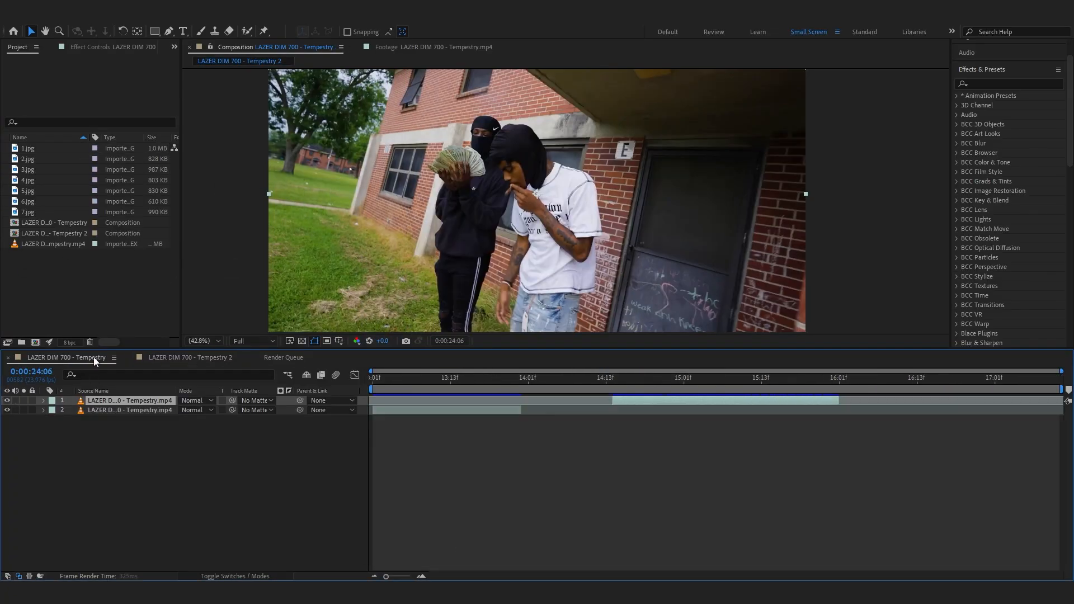
click(516, 380)
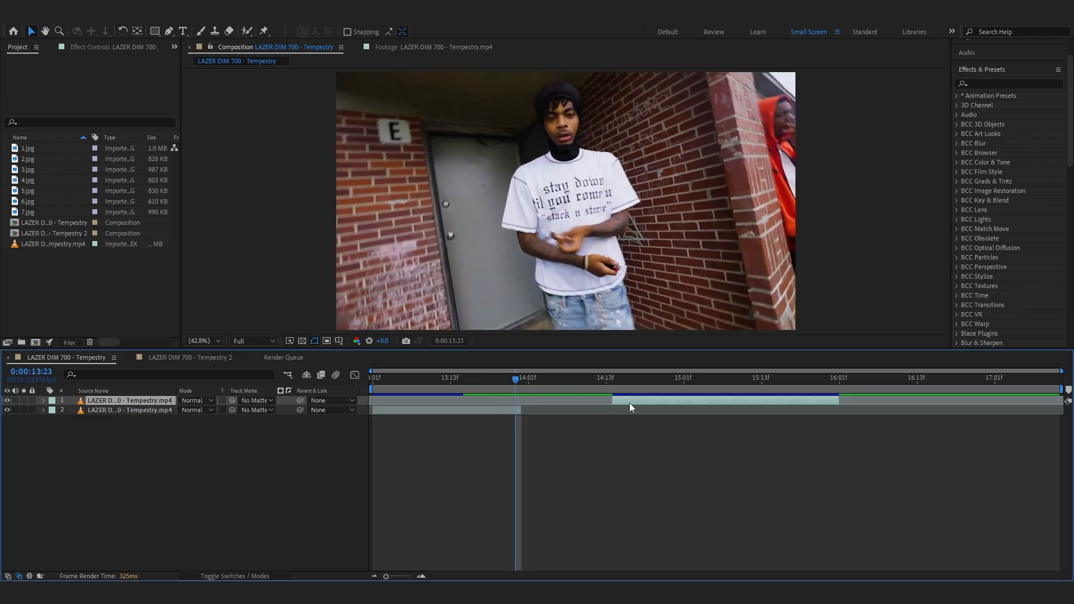
drag(630, 403, 636, 401)
mouse_move(525, 382)
mouse_down()
mouse_move(573, 384)
mouse_move(504, 395)
mouse_move(522, 391)
mouse_up()
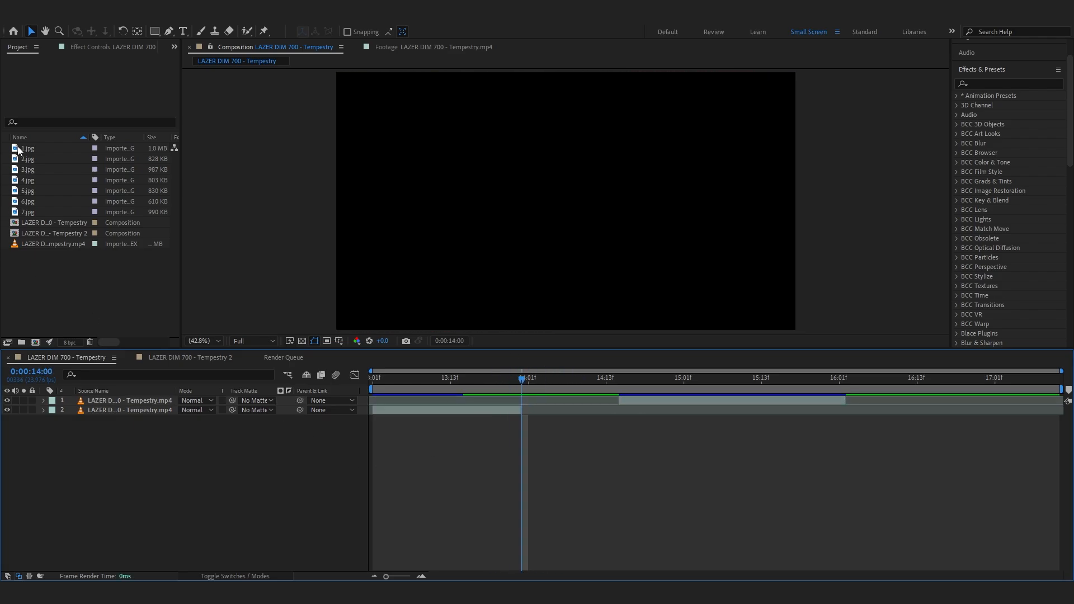
drag(18, 150, 381, 426)
drag(506, 412, 523, 399)
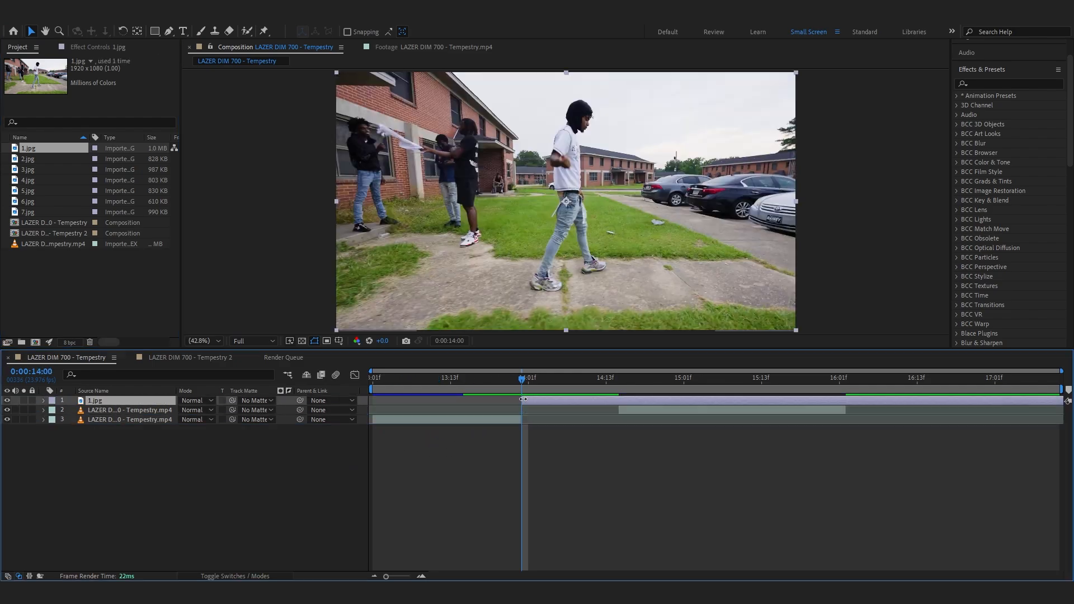
Split the 1.jpg layer at 0:00:14:10 and delete the part after the split.
key(z)
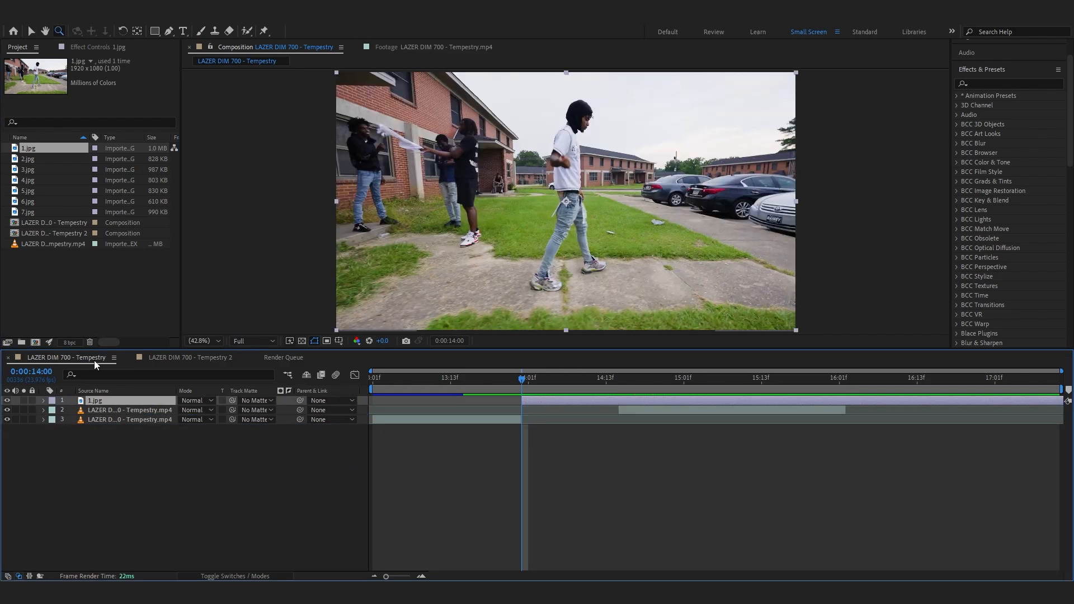
key(space)
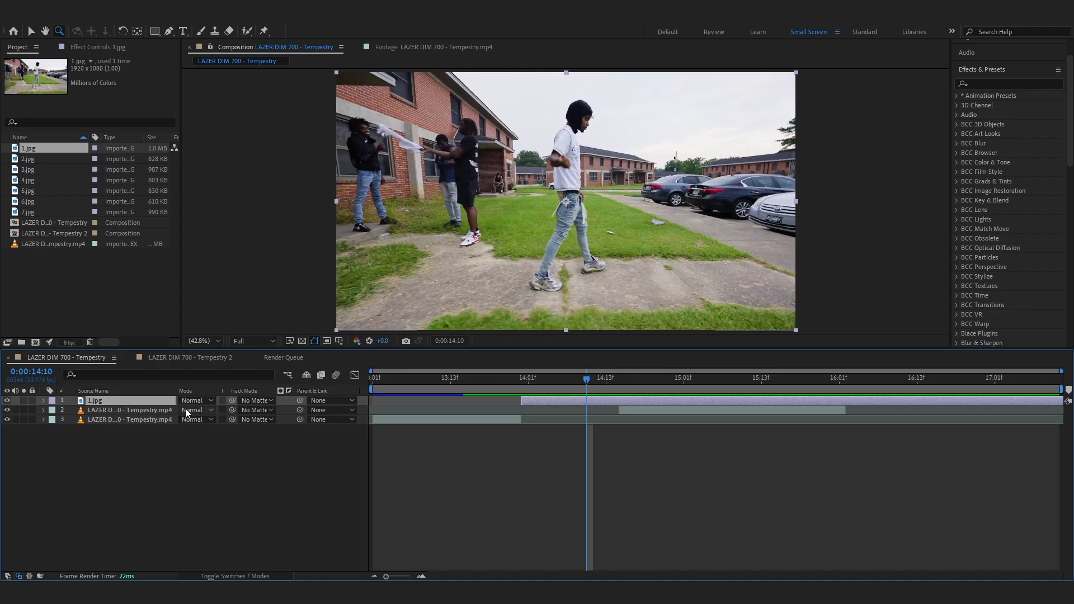
key(ctrl+shift+d)
key(Delete)
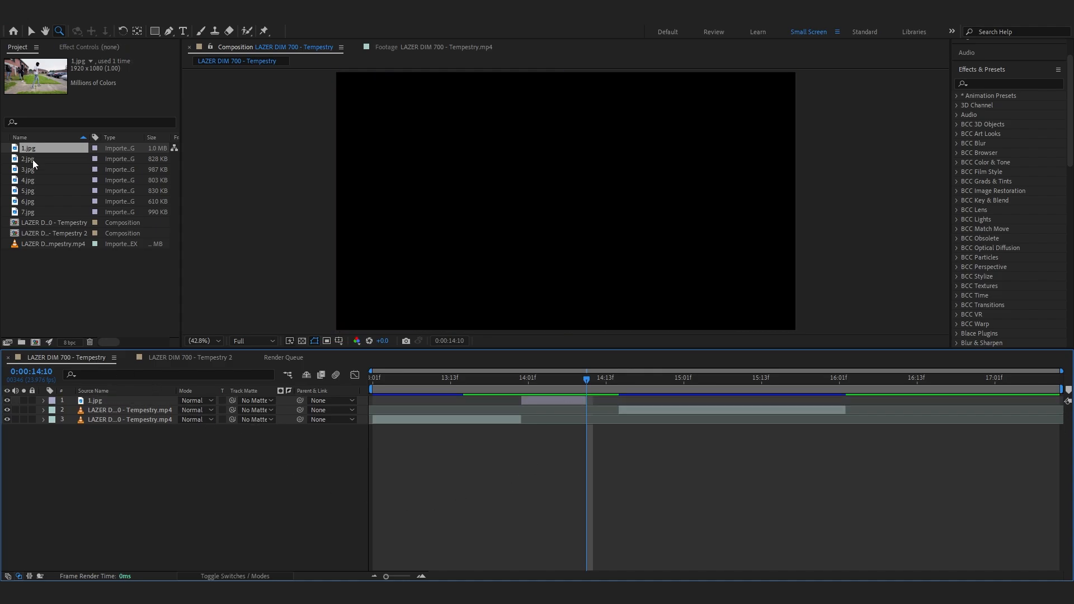
Add 2.jpg above 1.jpg, trim its end at 0:00:14:09 and move it so it starts where 1.jpg ends.
drag(31, 160, 522, 396)
click(580, 385)
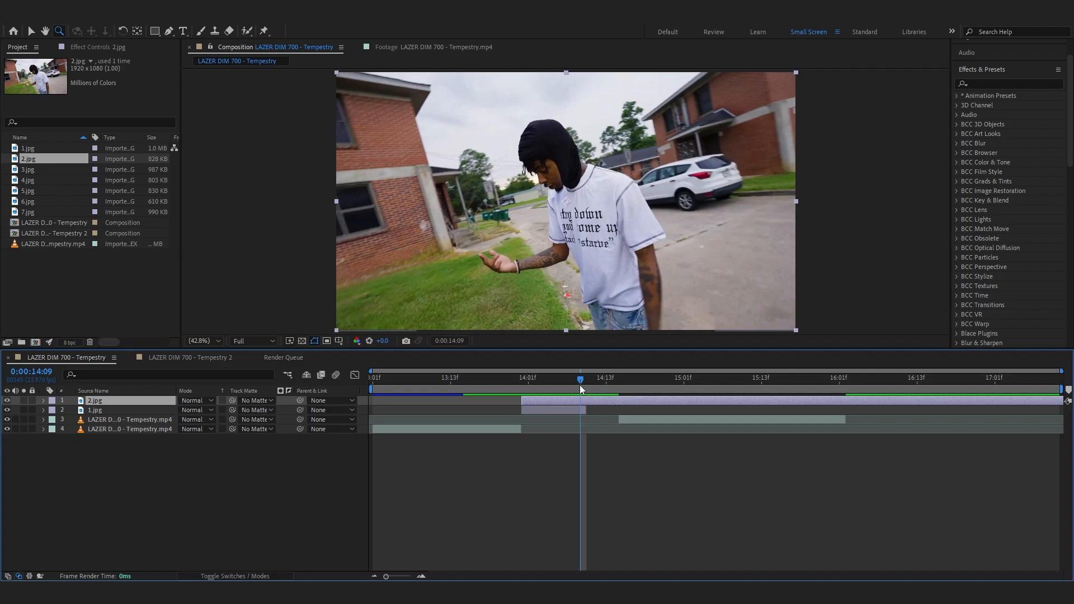
key(alt+])
click(575, 411)
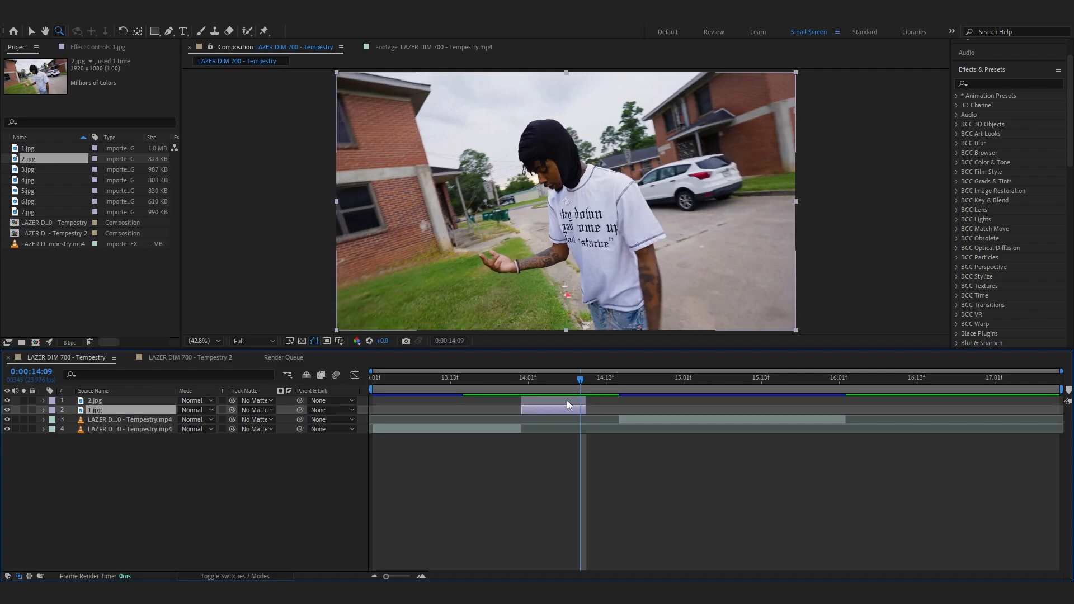
drag(568, 403, 633, 404)
Add 3.jpg as the top layer, trim it to the same length and place it directly after 2.jpg.
drag(49, 171, 696, 411)
click(619, 384)
key(alt+])
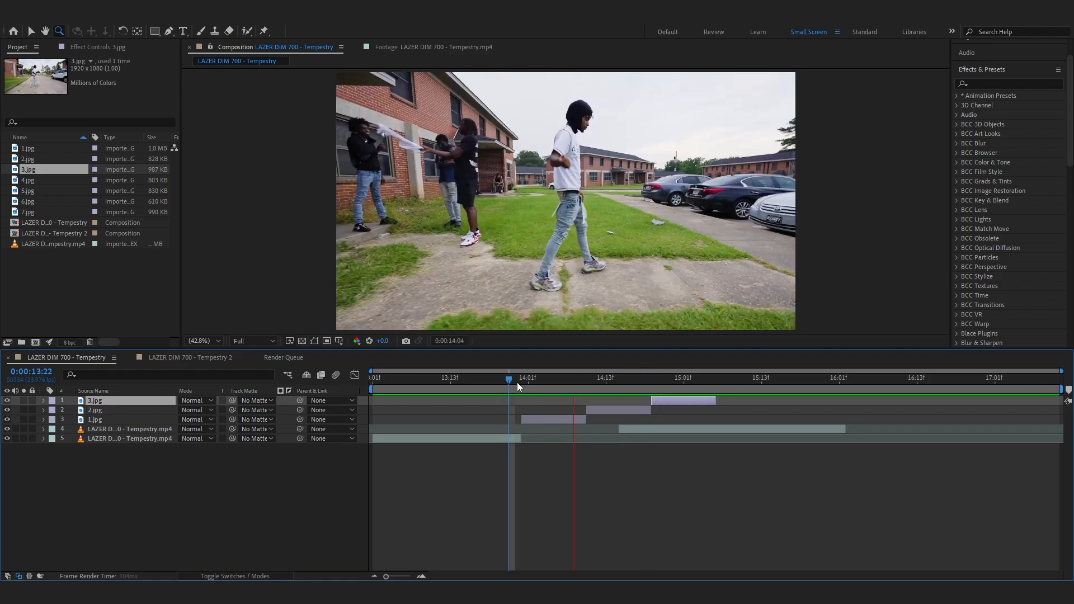
Play back the section around 0:00:14:00 to check how long each still stays on screen.
click(518, 381)
key(space)
click(515, 386)
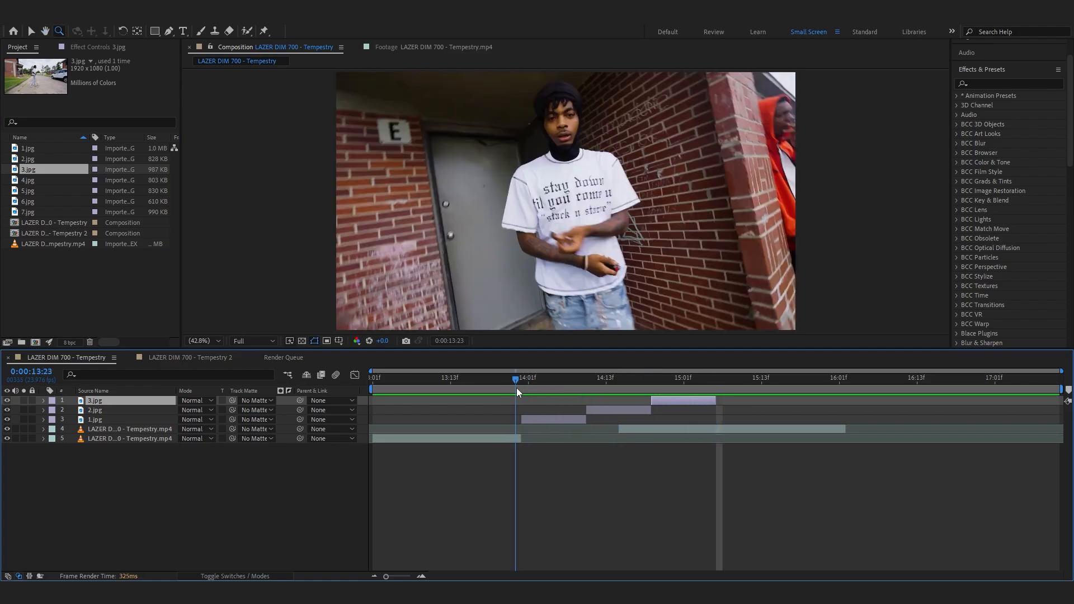
key(space)
drag(539, 385, 521, 389)
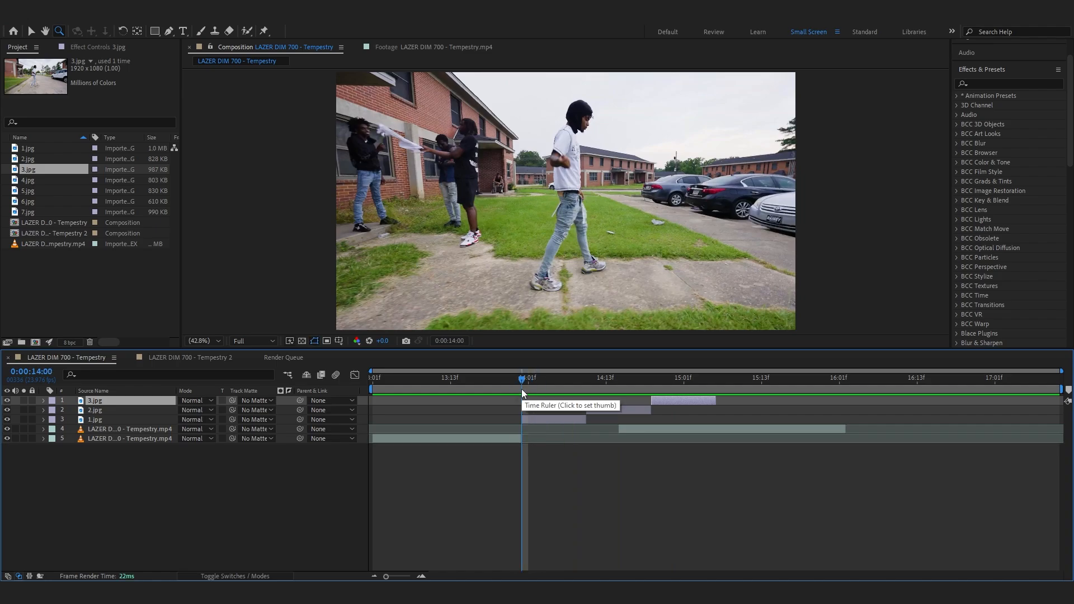
key(space)
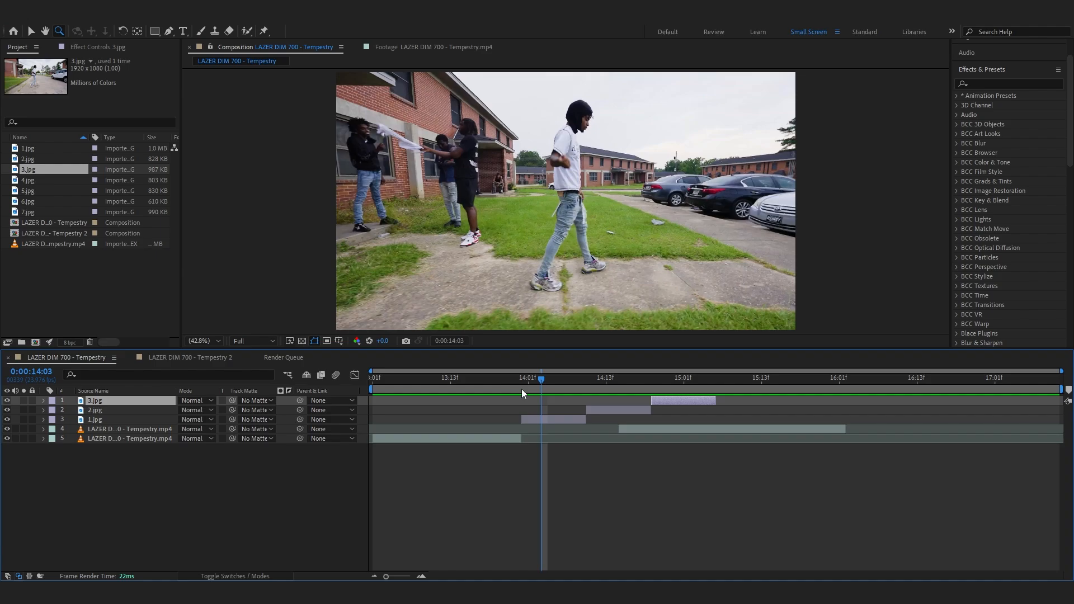
Shorten the three stills to about five frames each and arrange them back to back in the order 1.jpg, 3.jpg, 2.jpg.
drag(585, 419, 549, 420)
click(590, 411)
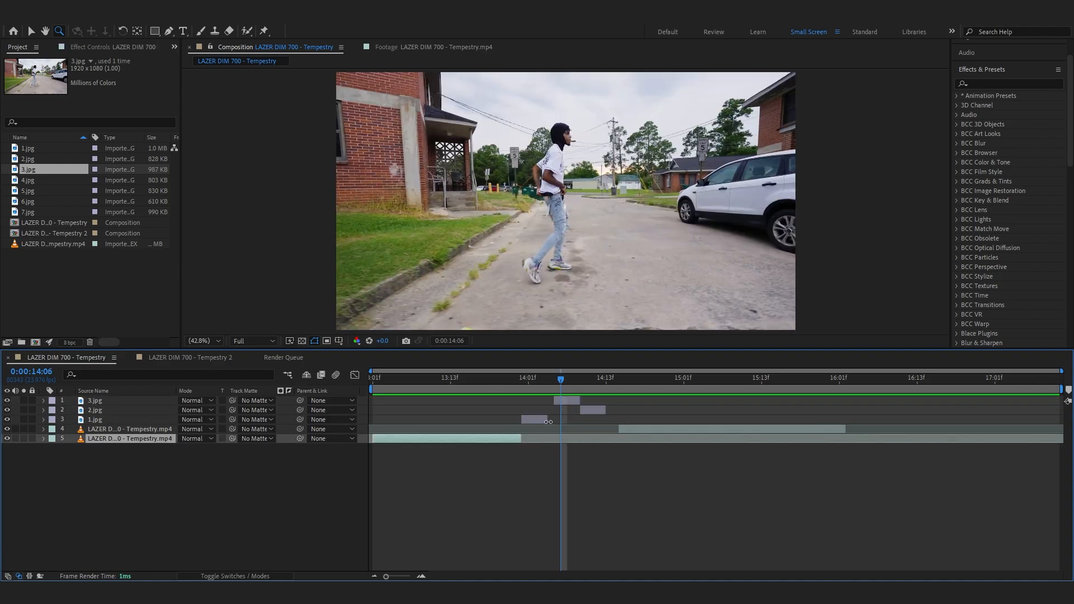
click(549, 421)
click(593, 414)
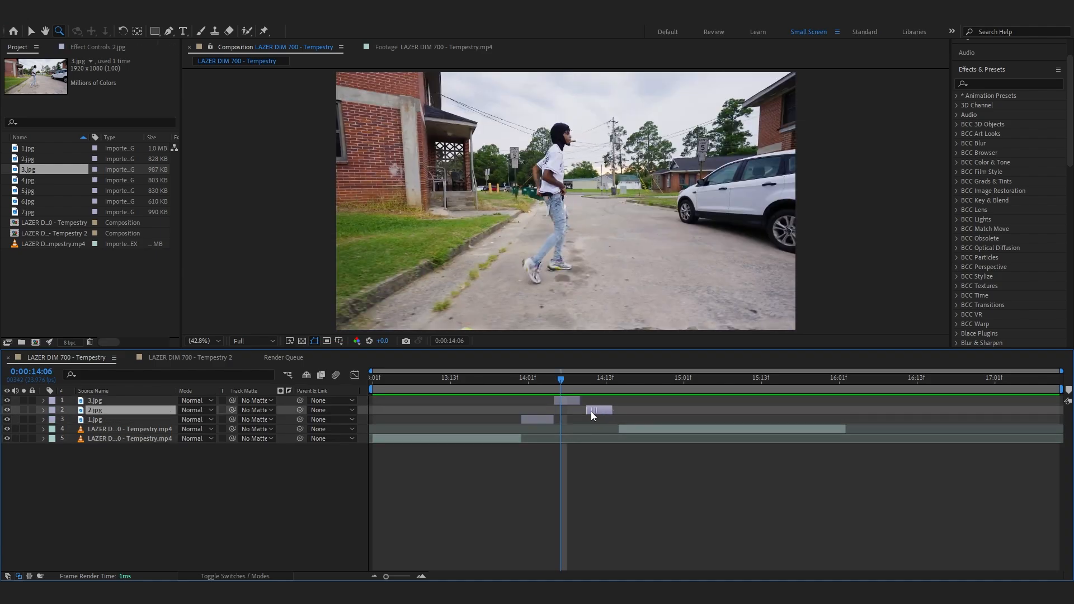
Preview the shortened stills from 0:00:13:22 to check their new pacing.
click(508, 379)
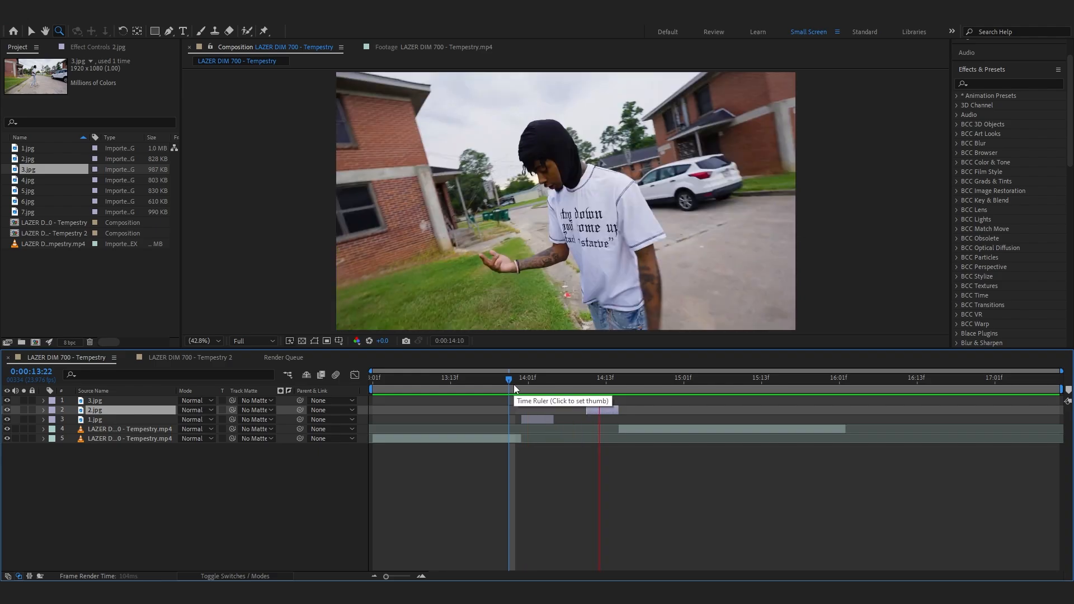
key(space)
key(space)
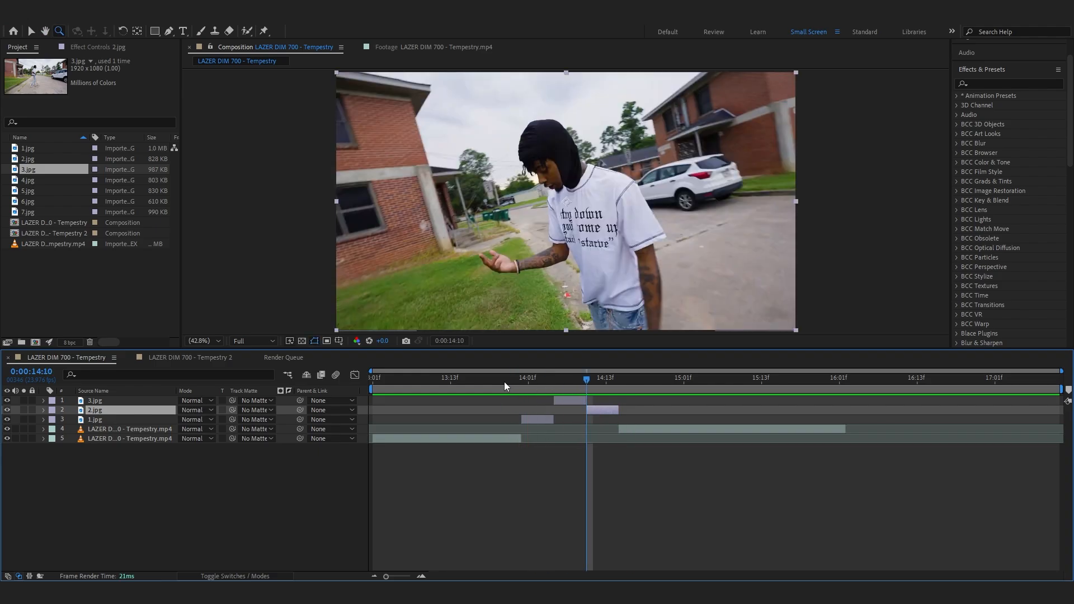
Add 4.jpg, 5.jpg, 6.jpg and 7.jpg as short top layers and place them back to back after 2.jpg.
drag(28, 180, 555, 398)
click(580, 388)
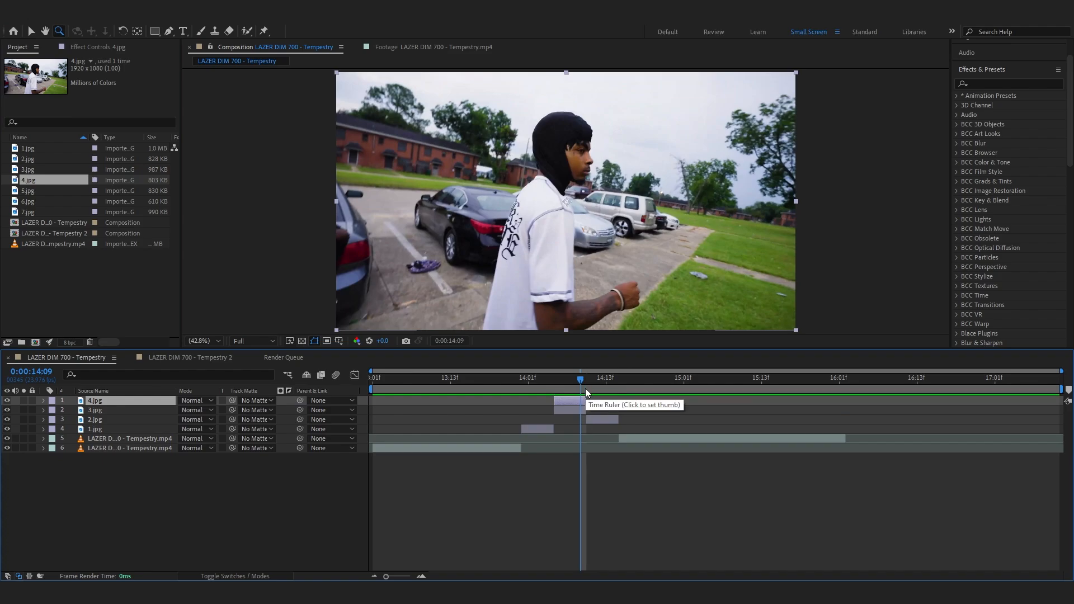
drag(576, 402, 626, 409)
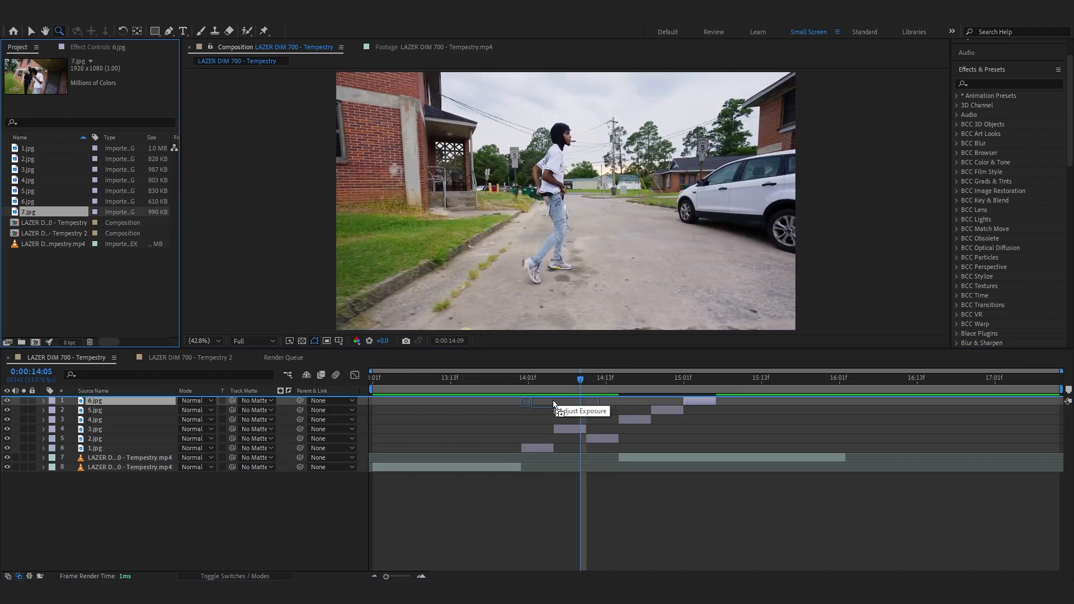
Preview the sequence of seven stills from 0:00:13:22 to check its pacing.
key(space)
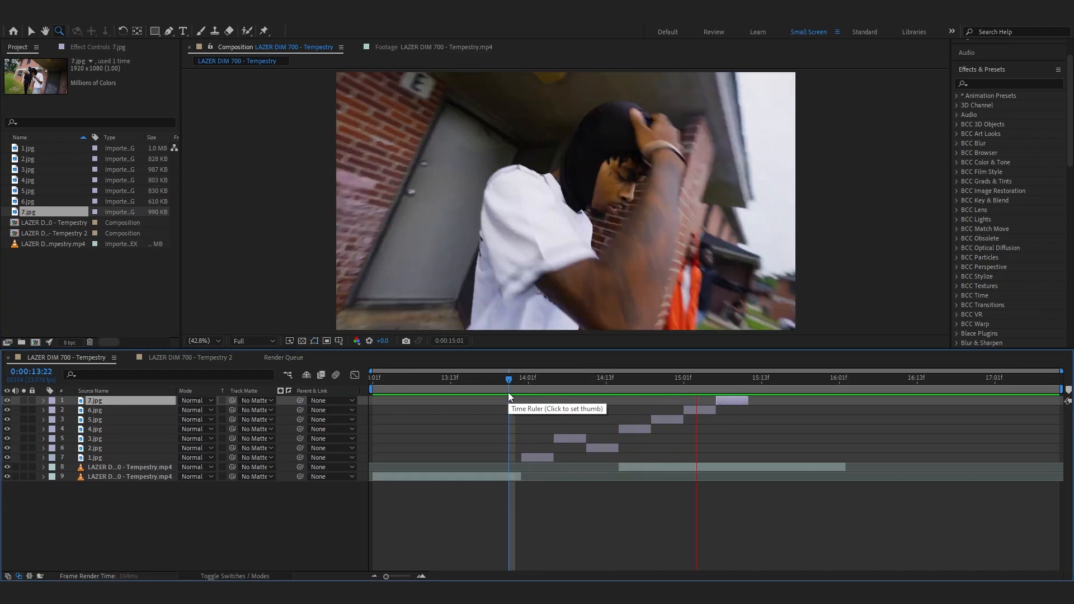
key(space)
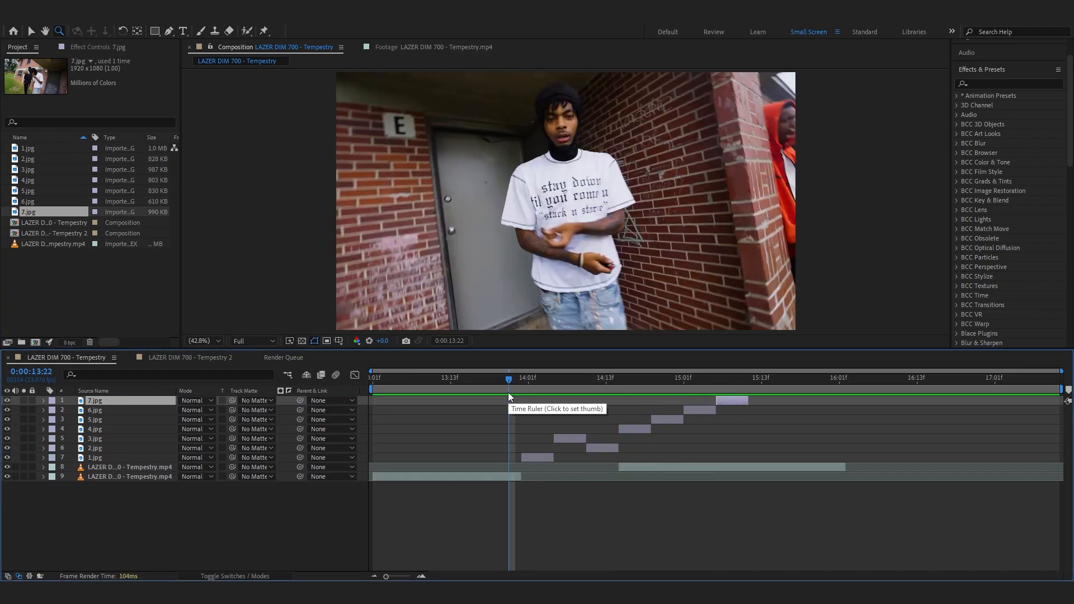
key(space)
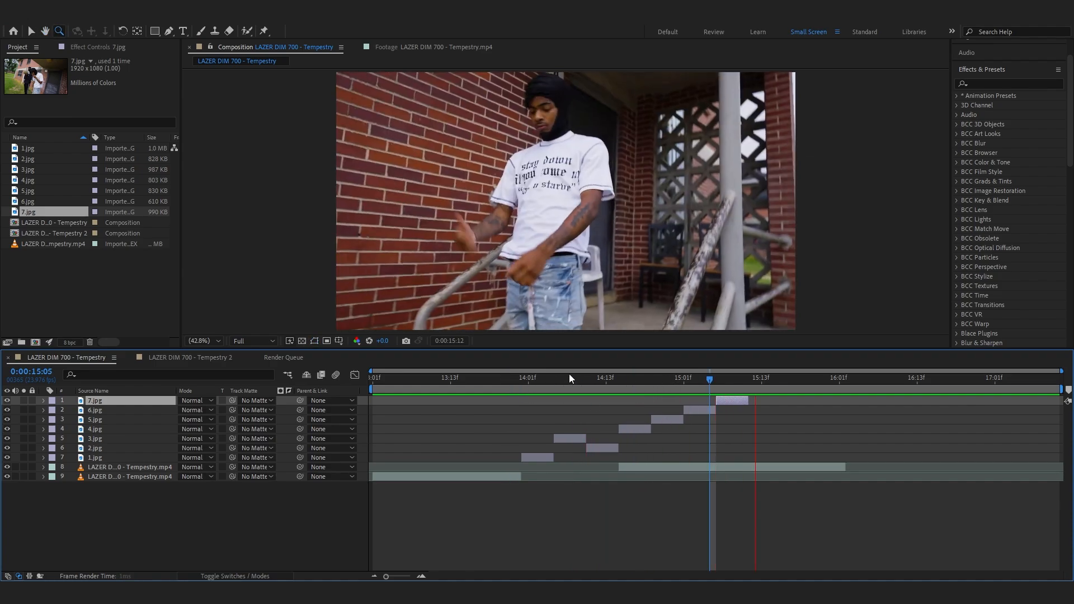
Pre-compose the seven still layers into Pre-comp 1 and open that composition.
click(538, 384)
shift+click(528, 458)
right_click(528, 461)
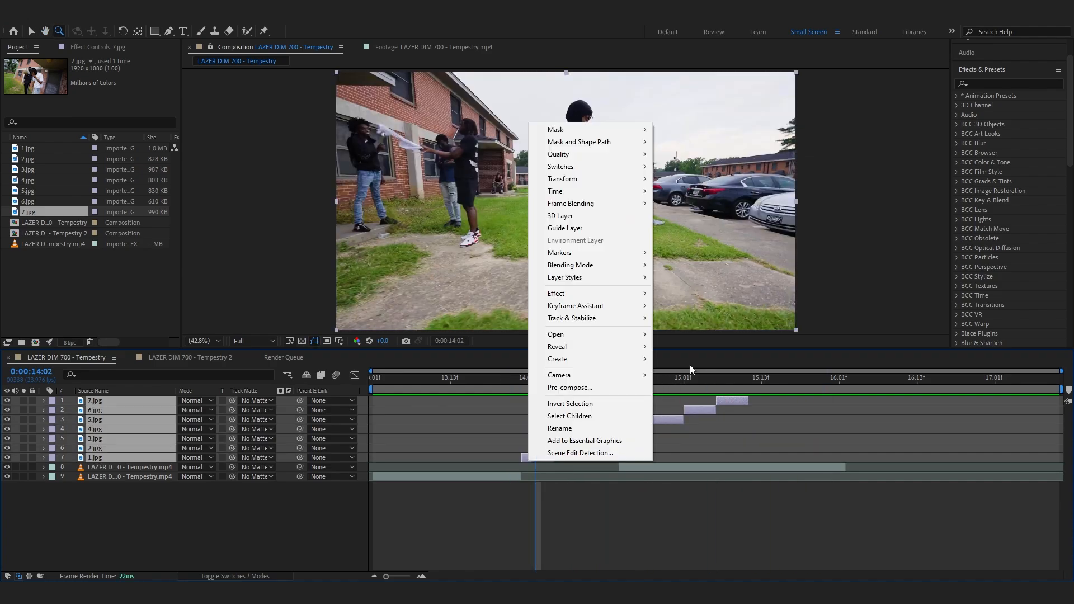
click(593, 387)
click(566, 367)
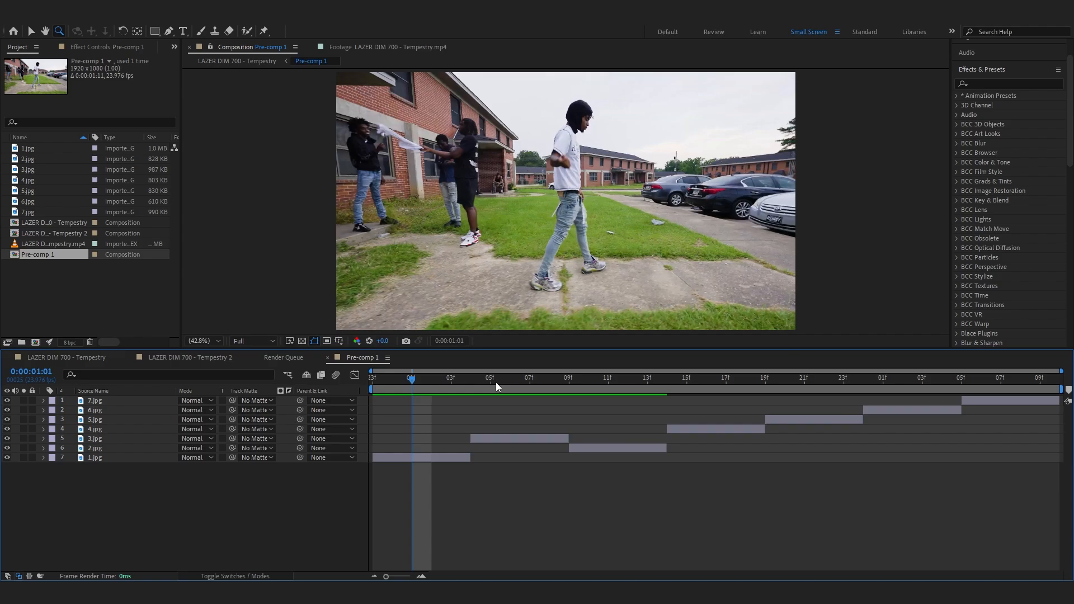
Reorder 3.jpg directly above 1.jpg in the layer stack and slide it to start at 0:00:01:03, overlapping 1.jpg.
drag(461, 404, 513, 442)
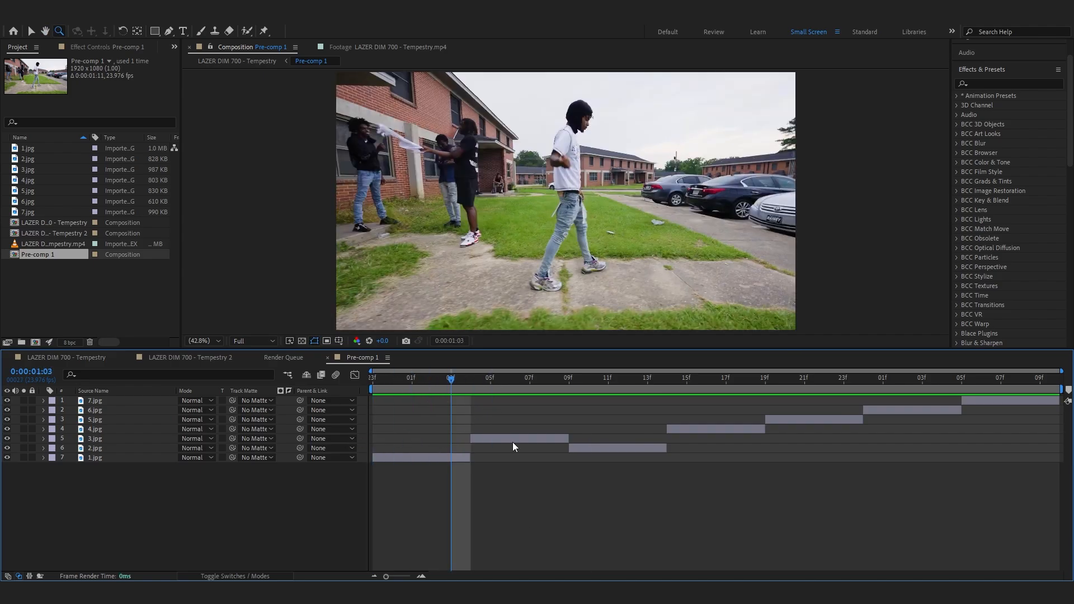
drag(96, 439, 94, 453)
click(84, 460)
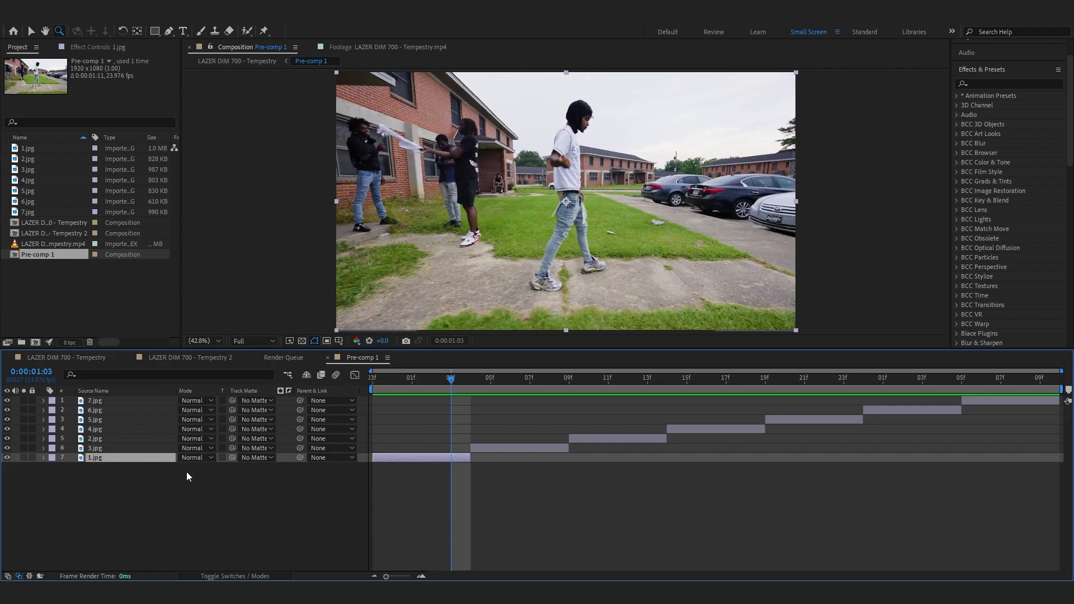
click(515, 448)
drag(505, 454, 475, 454)
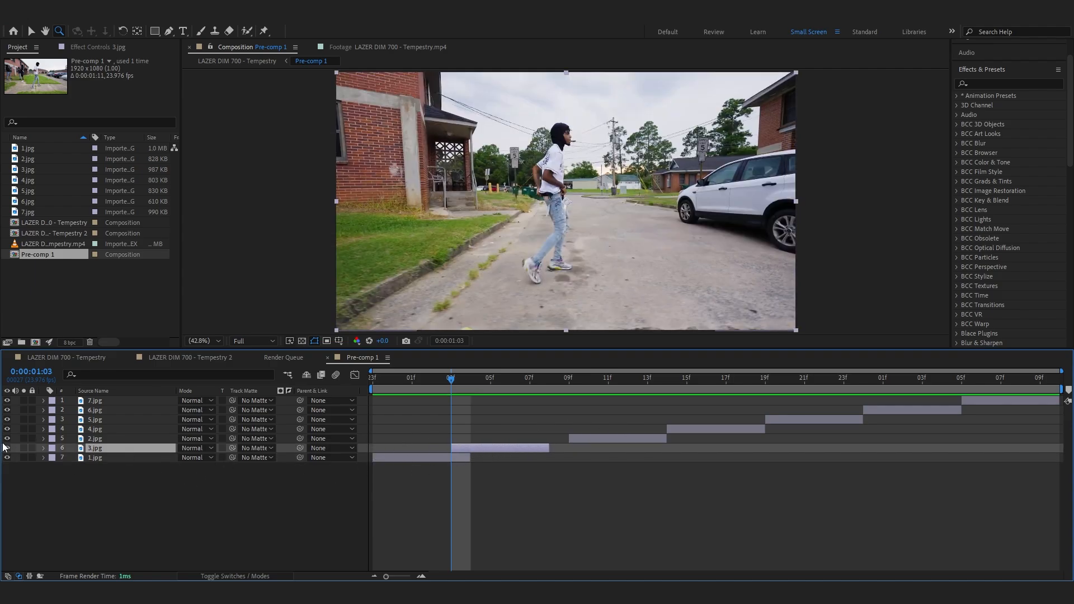
Lower the opacity of 3.jpg to 51% and scale it up to 127% for comparison with 1.jpg.
key(t)
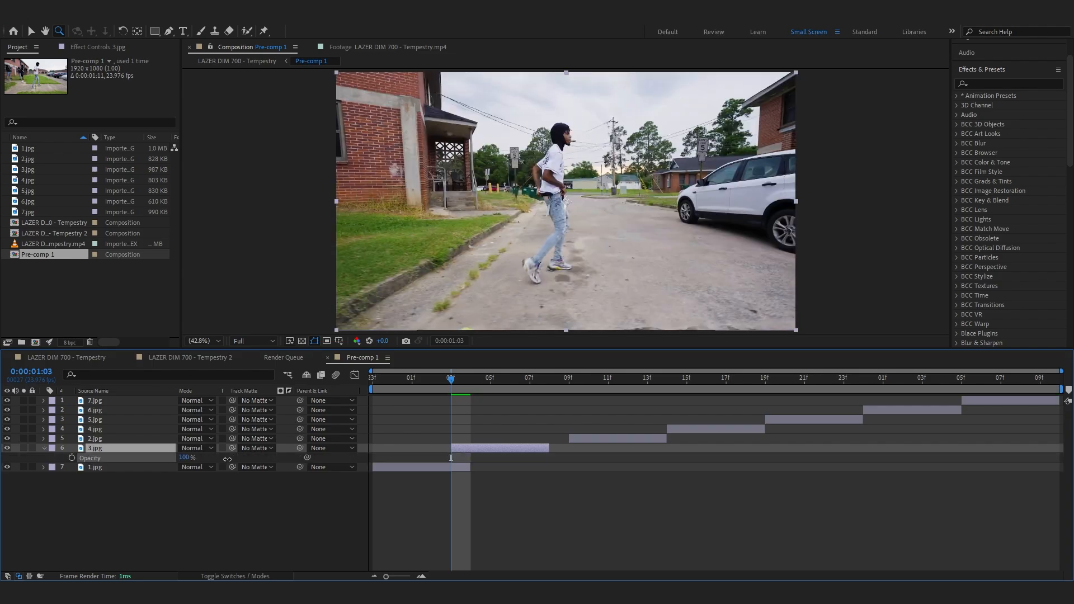
drag(227, 459, 184, 469)
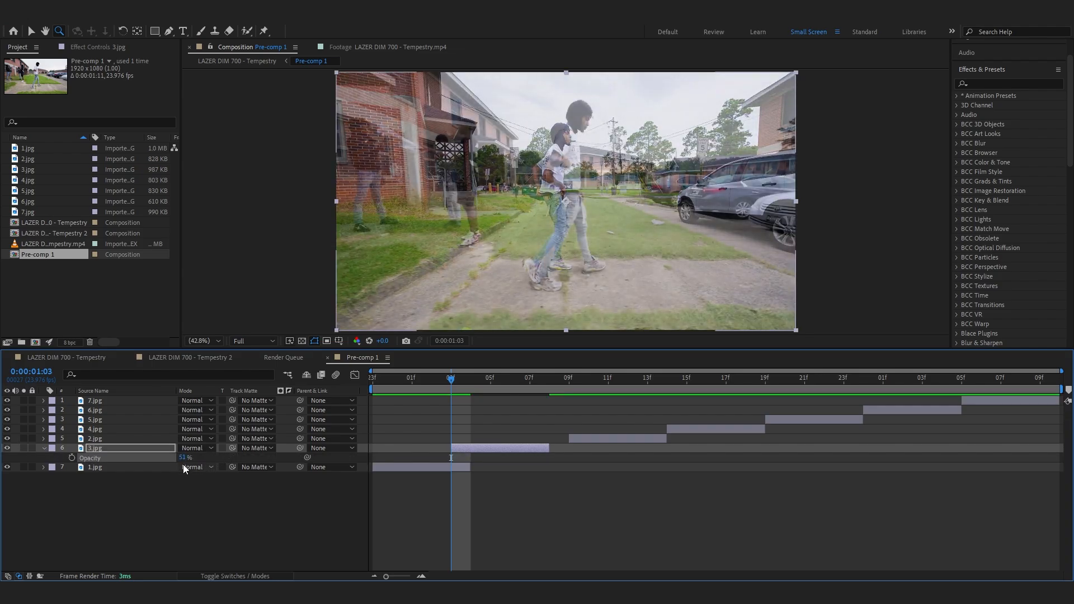
key(s)
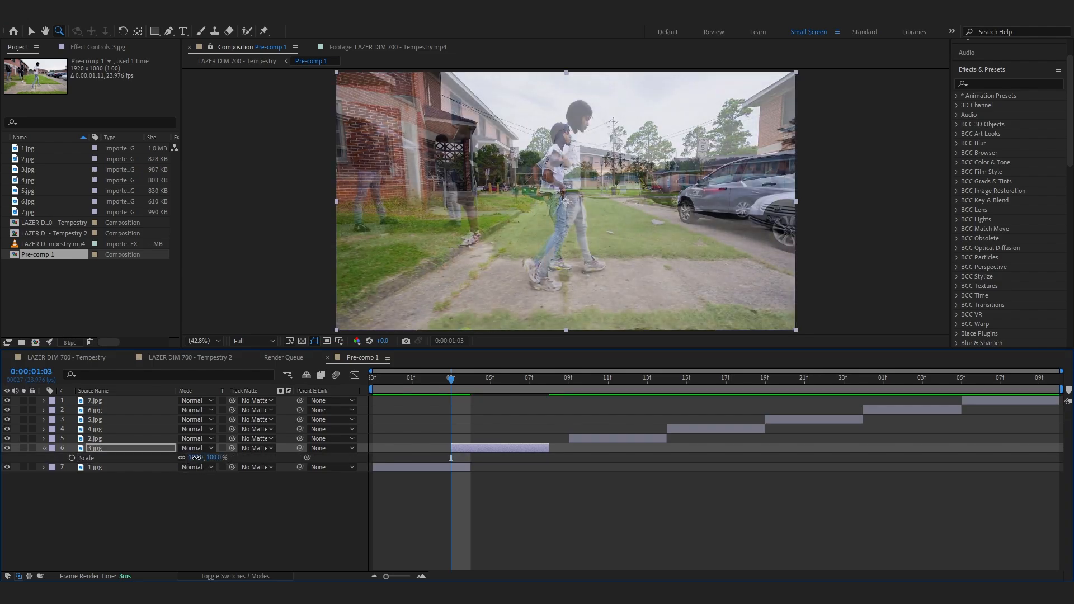
drag(196, 458, 211, 457)
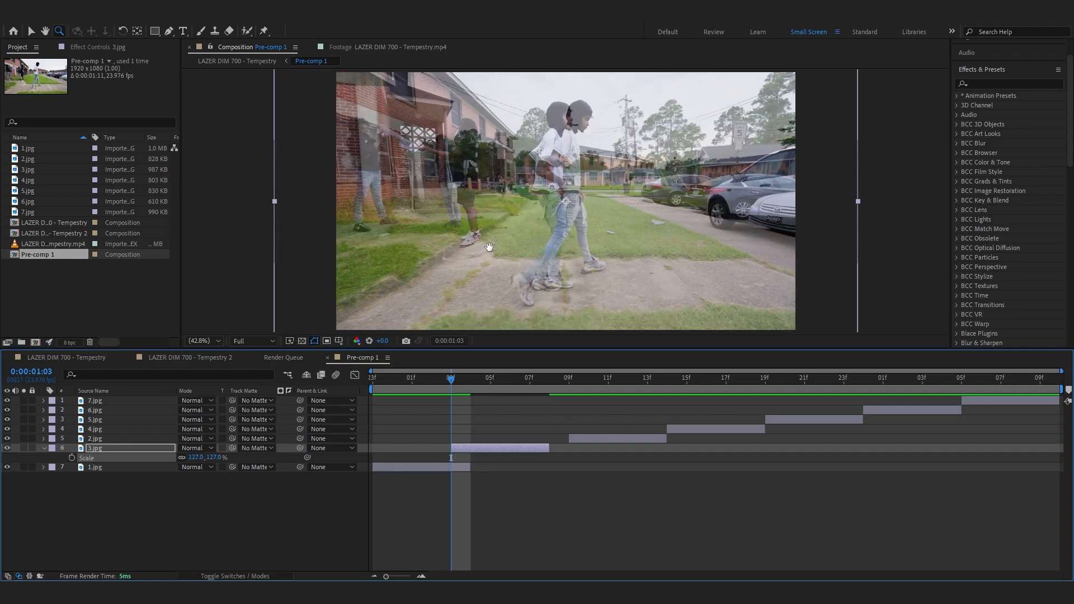
Enlarge 3.jpg and 1.jpg together to 290% and 263%, repositioning them to frame the subject's head and upper body.
scroll(489, 247, up, 3)
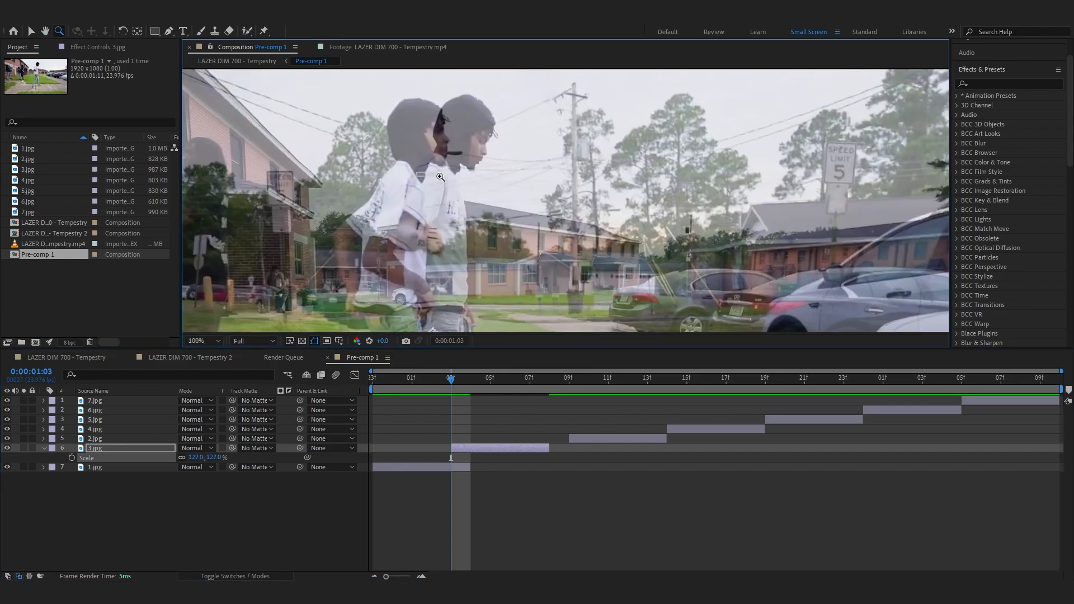
alt+click(440, 176)
ctrl+click(446, 468)
key(s)
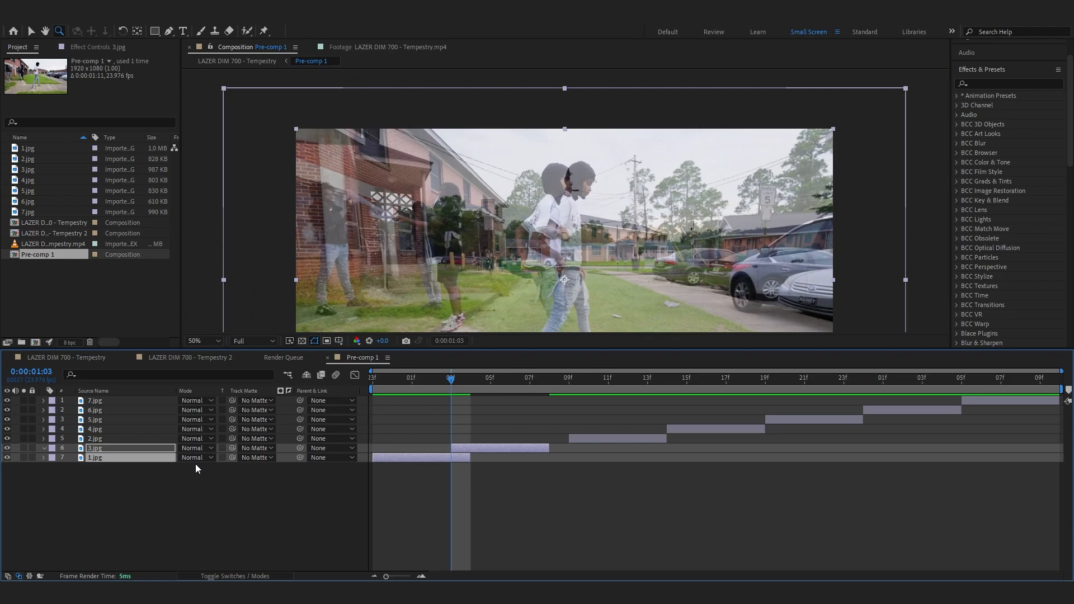
key(s)
drag(196, 476, 225, 476)
drag(585, 210, 555, 226)
click(486, 470)
drag(553, 268, 554, 199)
drag(488, 482, 456, 447)
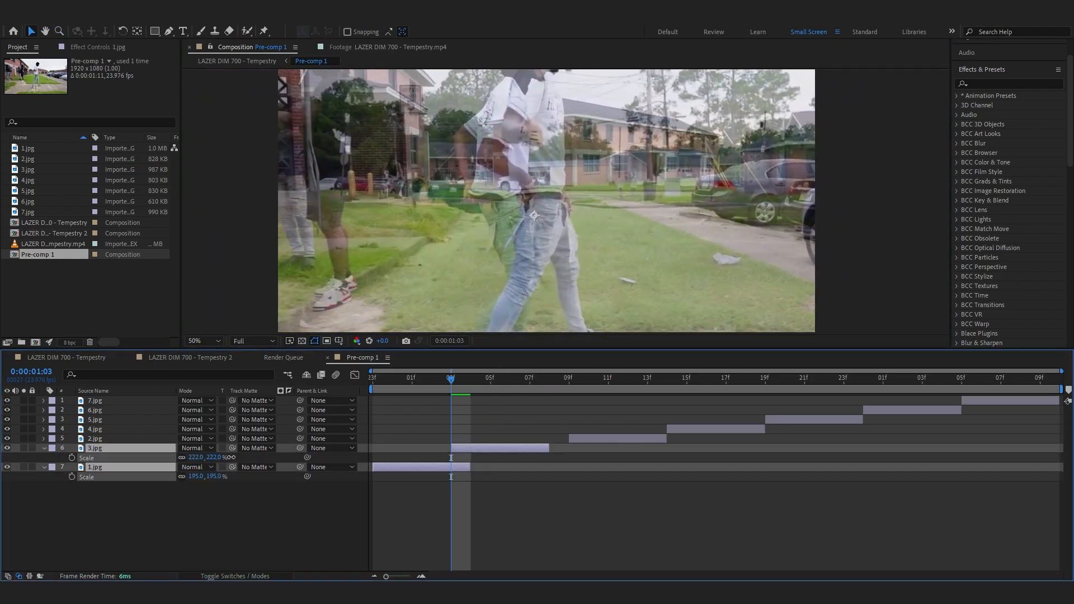
drag(196, 476, 230, 477)
drag(578, 189, 565, 269)
drag(196, 477, 224, 477)
Match 3.jpg to the head in 1.jpg by moving it, scaling it to 316% and rotating it slightly.
click(487, 449)
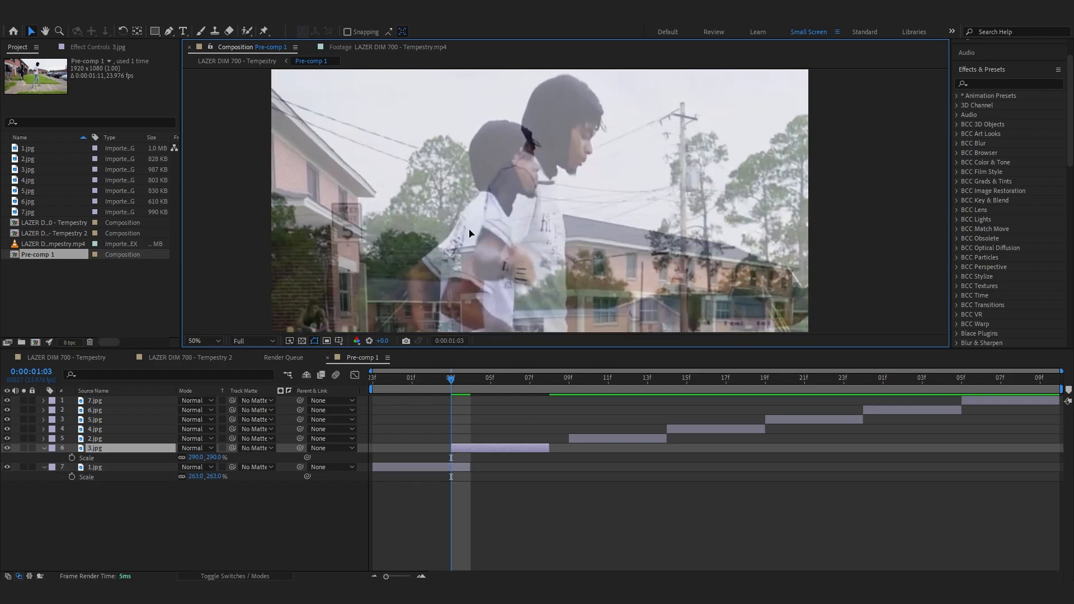
drag(464, 240, 517, 204)
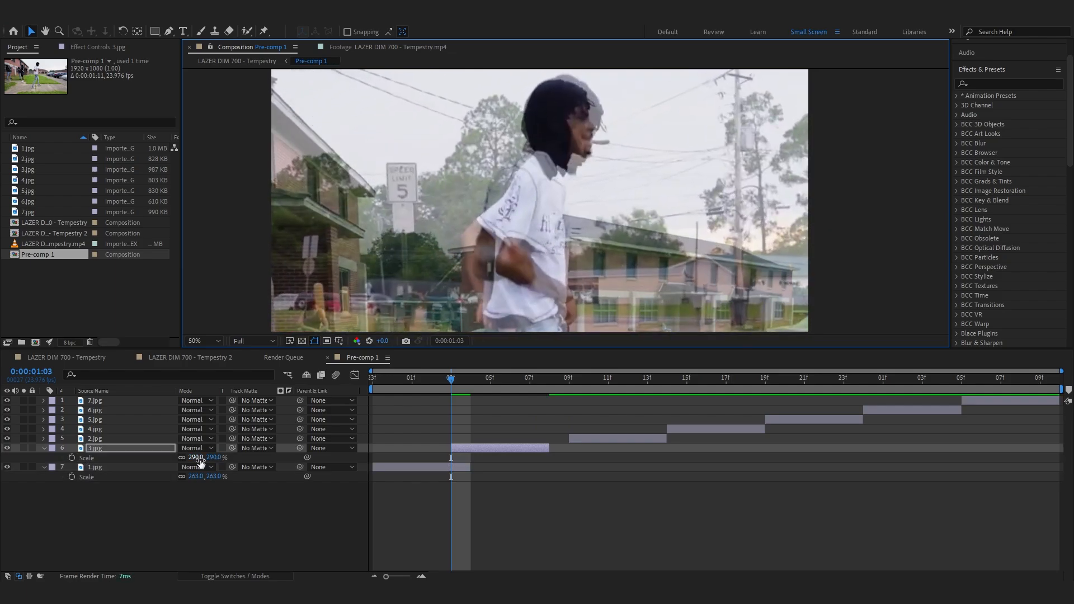
drag(198, 458, 212, 457)
drag(665, 215, 662, 234)
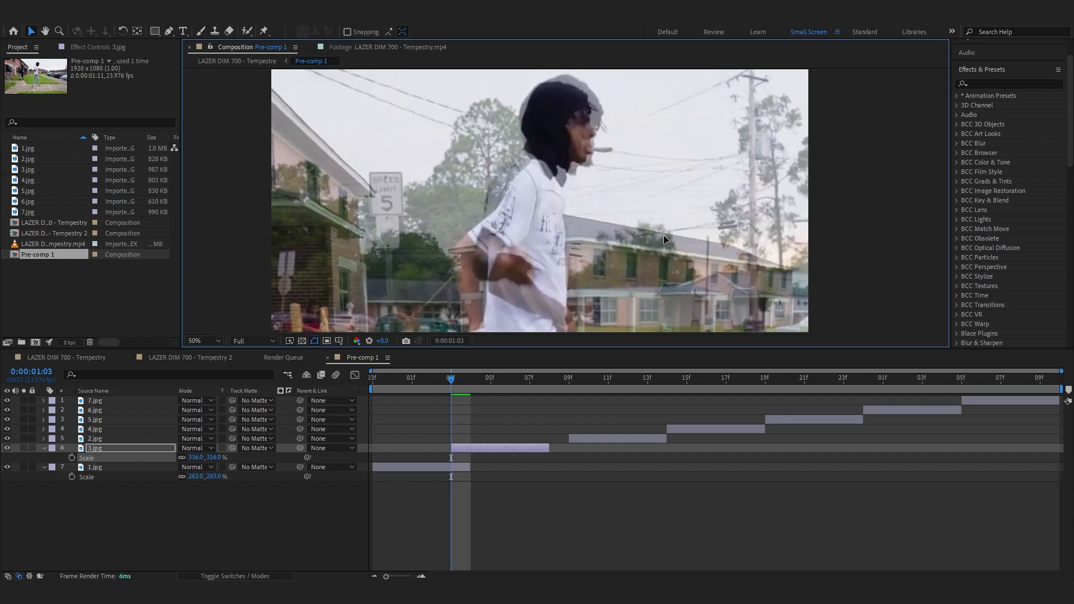
key(r)
drag(198, 457, 202, 458)
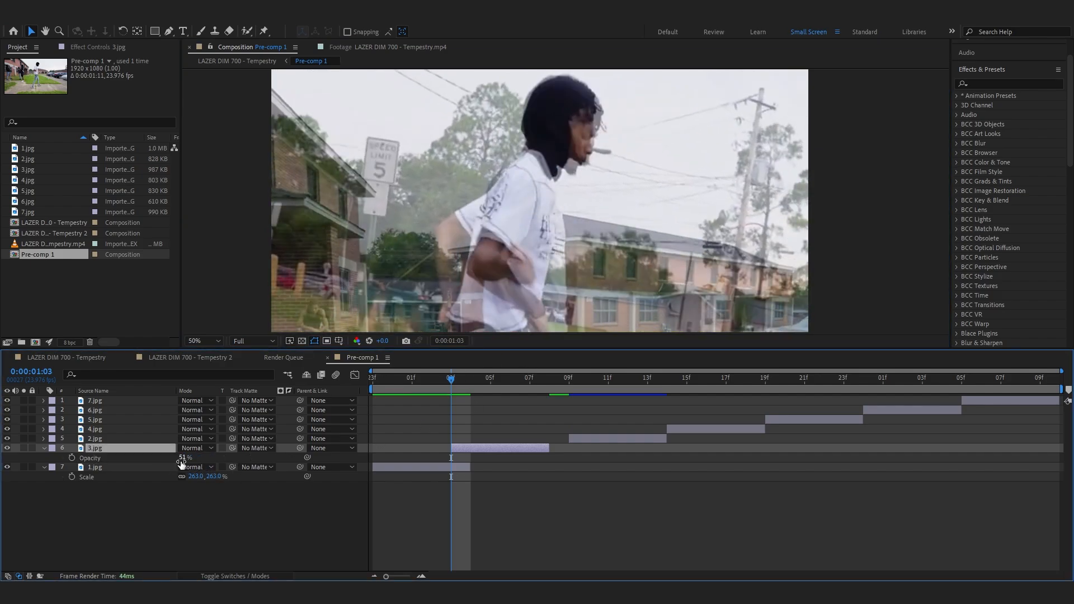
Restore the opacity of 3.jpg to 100% and slide it back to start right after 1.jpg ends.
drag(189, 462, 246, 466)
drag(460, 450, 480, 450)
Play back the cut from 1.jpg to 3.jpg repeatedly from 0:00:00:23 to check the head alignment.
key(space)
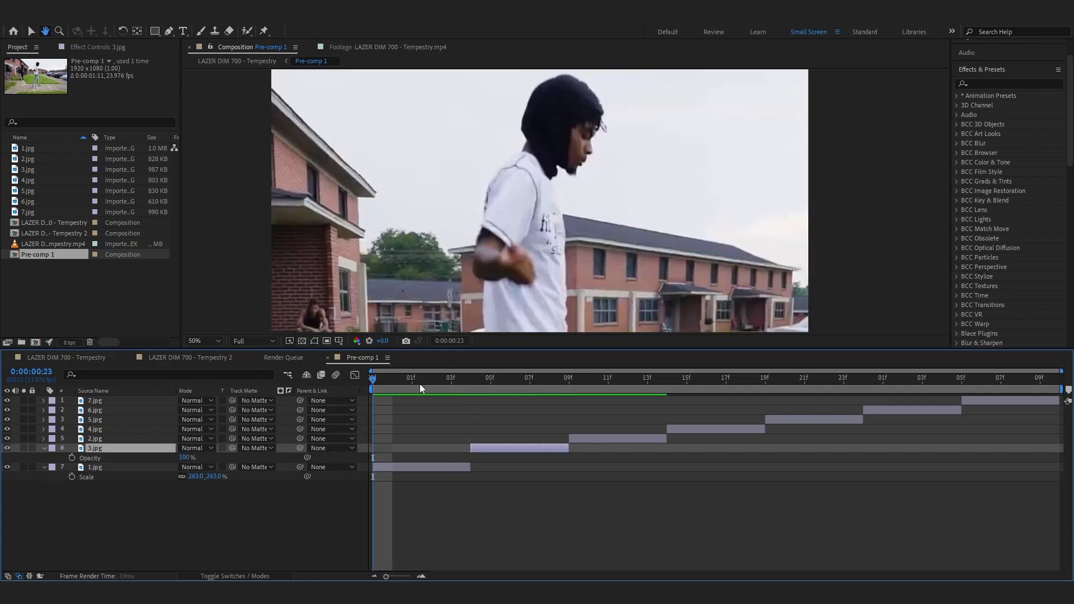
drag(387, 388, 341, 395)
key(space)
drag(442, 384, 304, 400)
key(space)
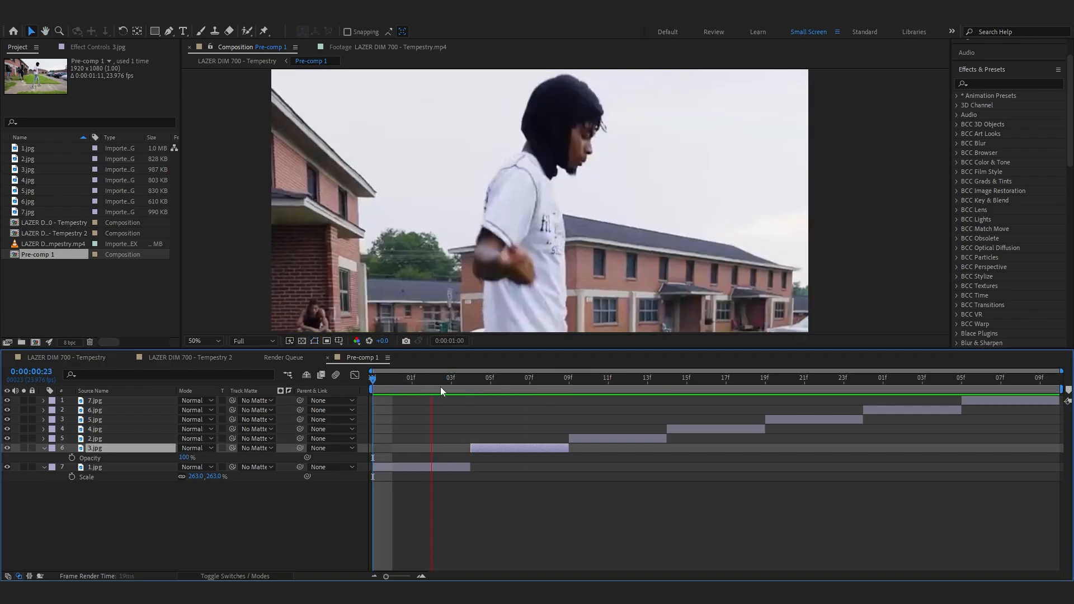
drag(441, 385, 353, 395)
key(space)
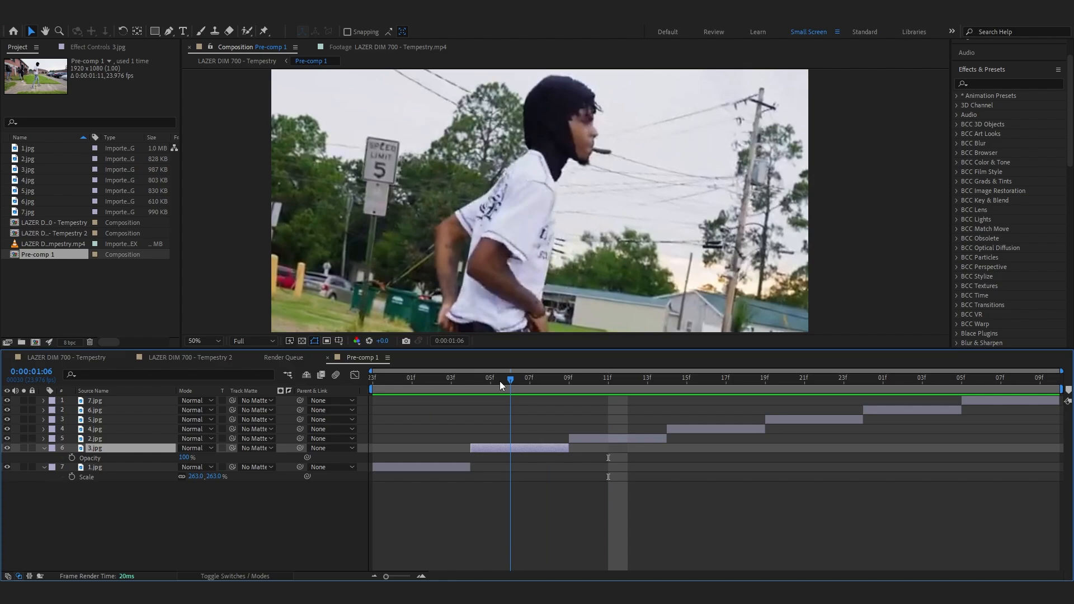
Slide 2.jpg to start at 0:00:01:08, overlapping 3.jpg, and lower its opacity to 48%.
click(593, 441)
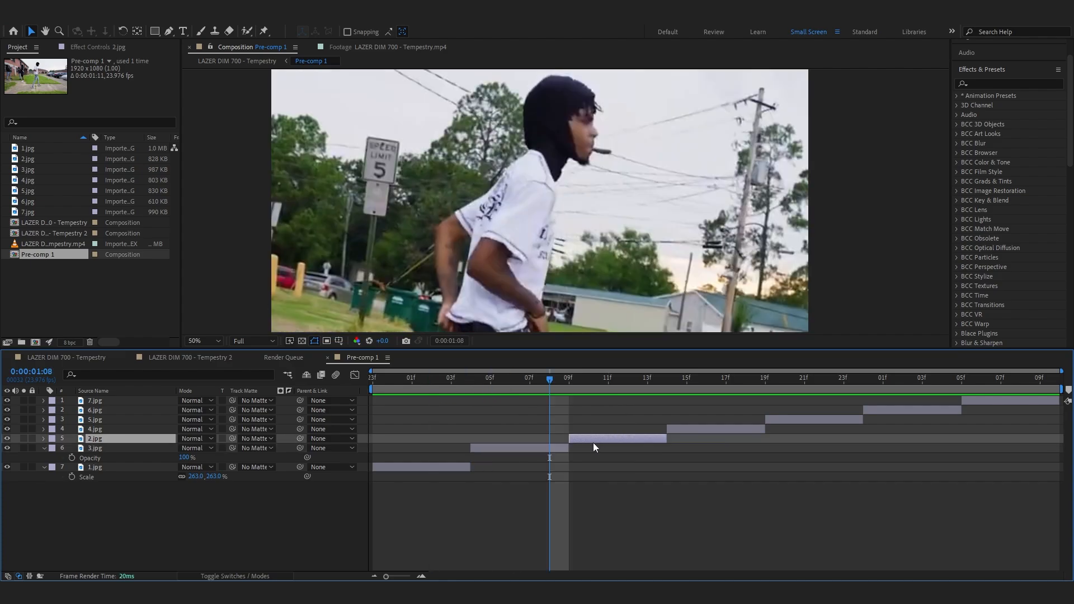
drag(593, 442, 579, 442)
key(t)
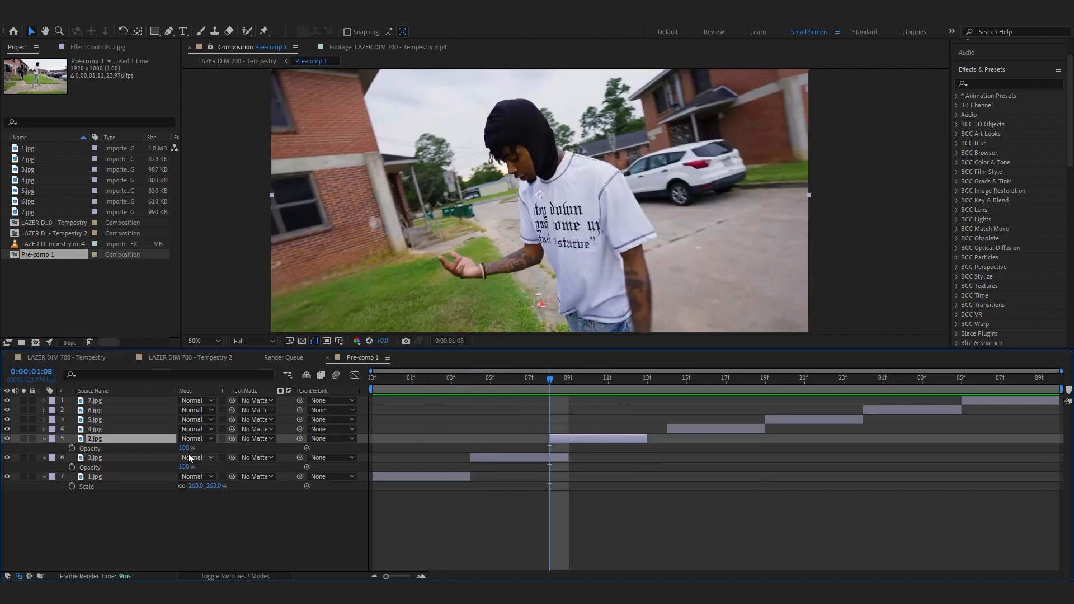
drag(184, 448, 155, 447)
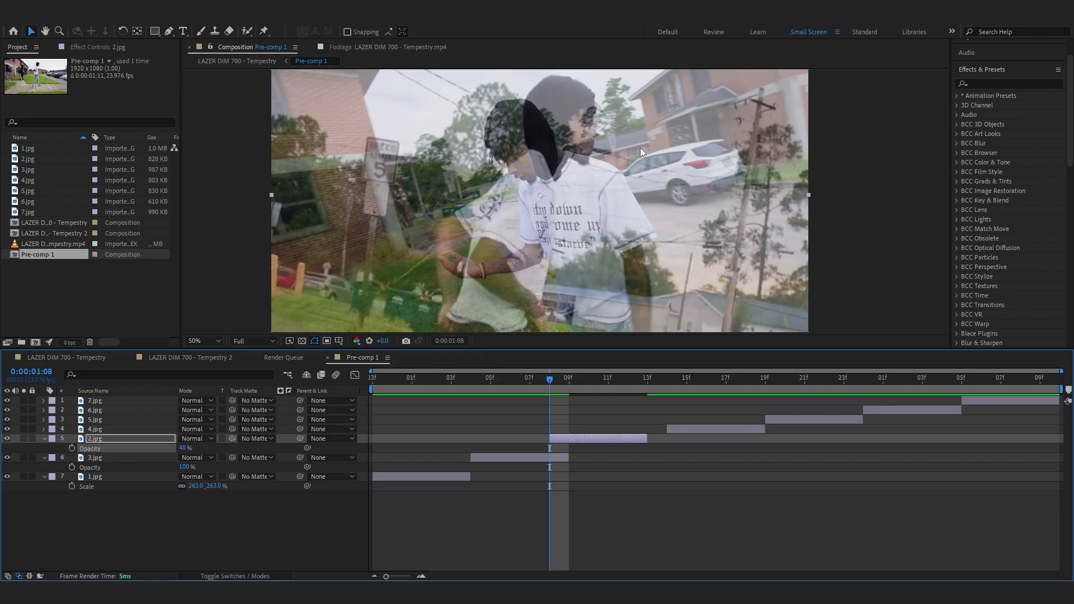
Flip the 2.jpg layer horizontally so the subject faces the same way as in 3.jpg.
click(509, 189)
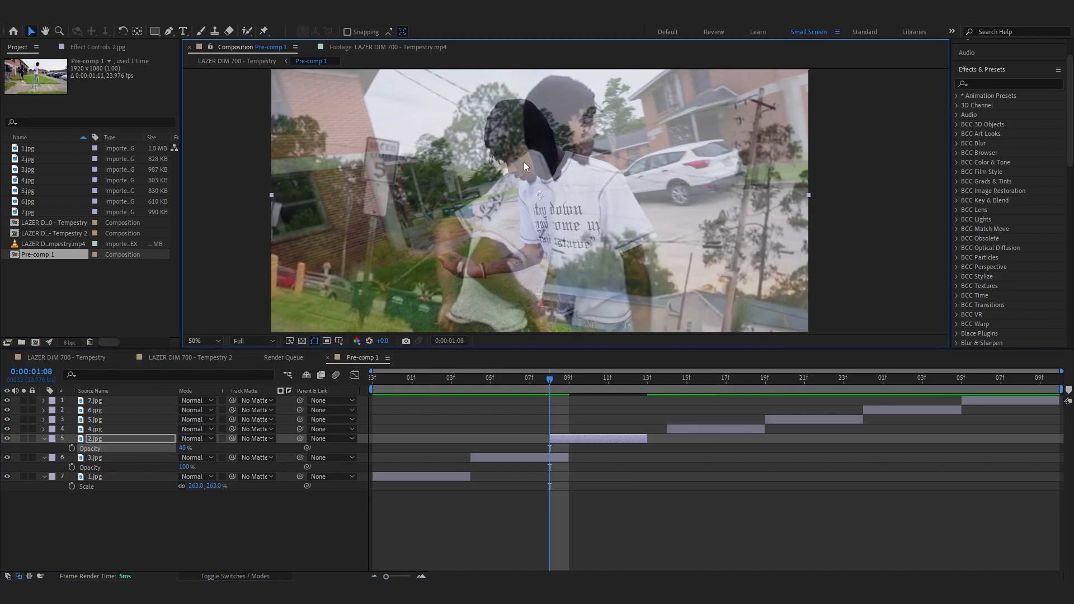
right_click(525, 139)
mouse_move(536, 191)
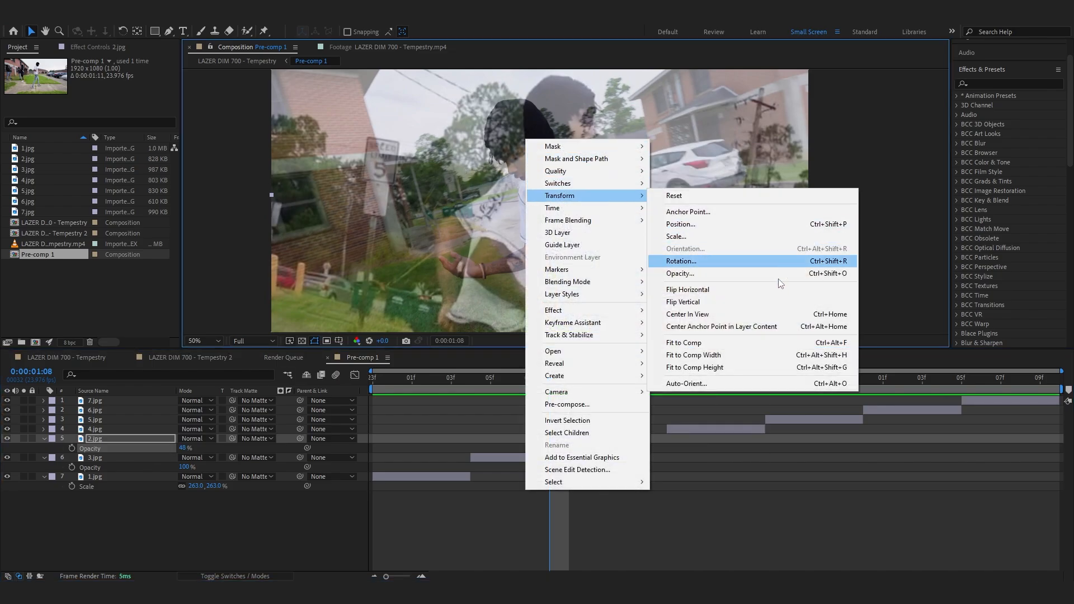
click(687, 289)
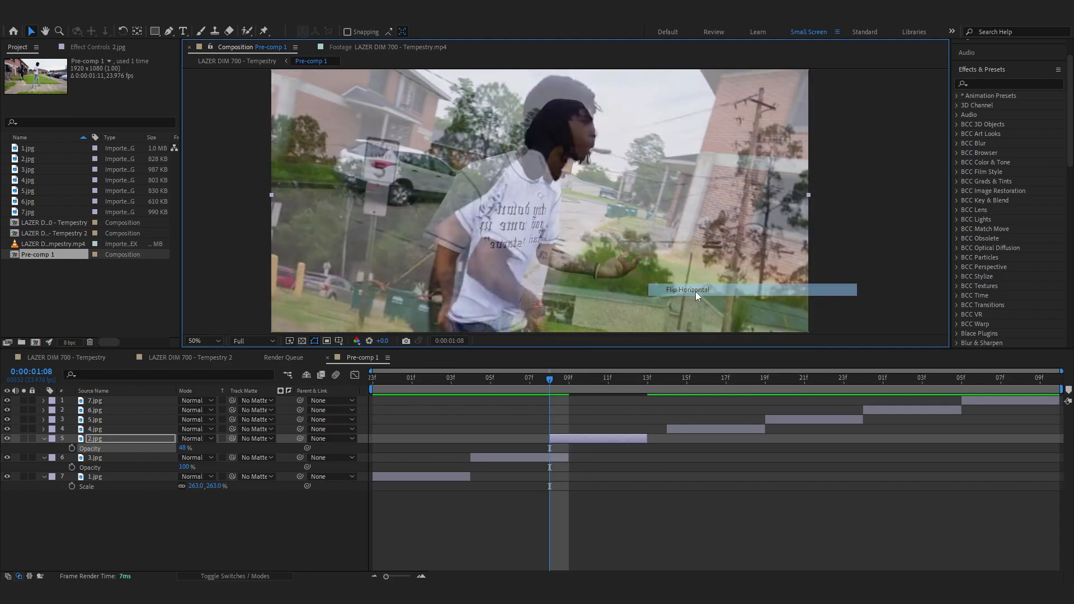
Scale the flipped 2.jpg to 112% and rotate it to match 3.jpg, checking the exposed corners at 0:00:01:09.
key(s)
drag(203, 450, 182, 450)
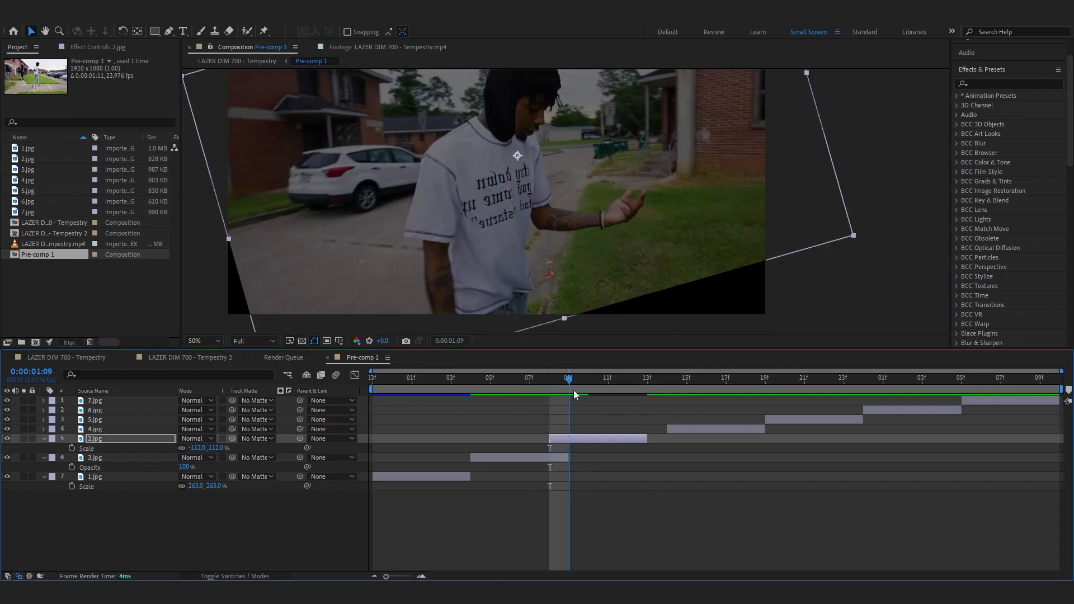
drag(572, 391, 576, 390)
key(space)
drag(593, 276, 558, 246)
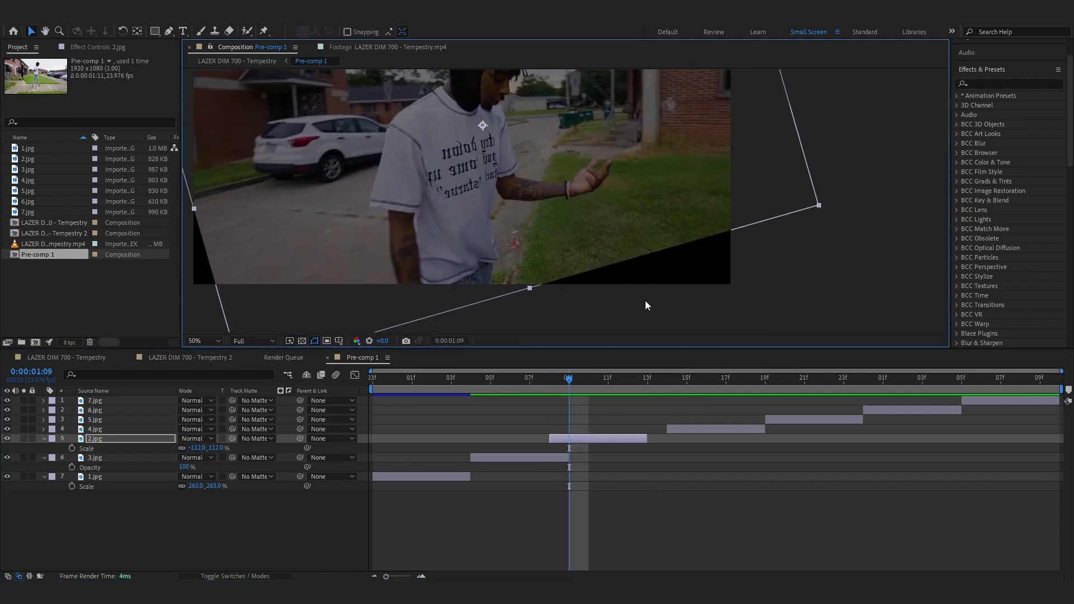
drag(677, 294, 637, 276)
drag(511, 287, 537, 234)
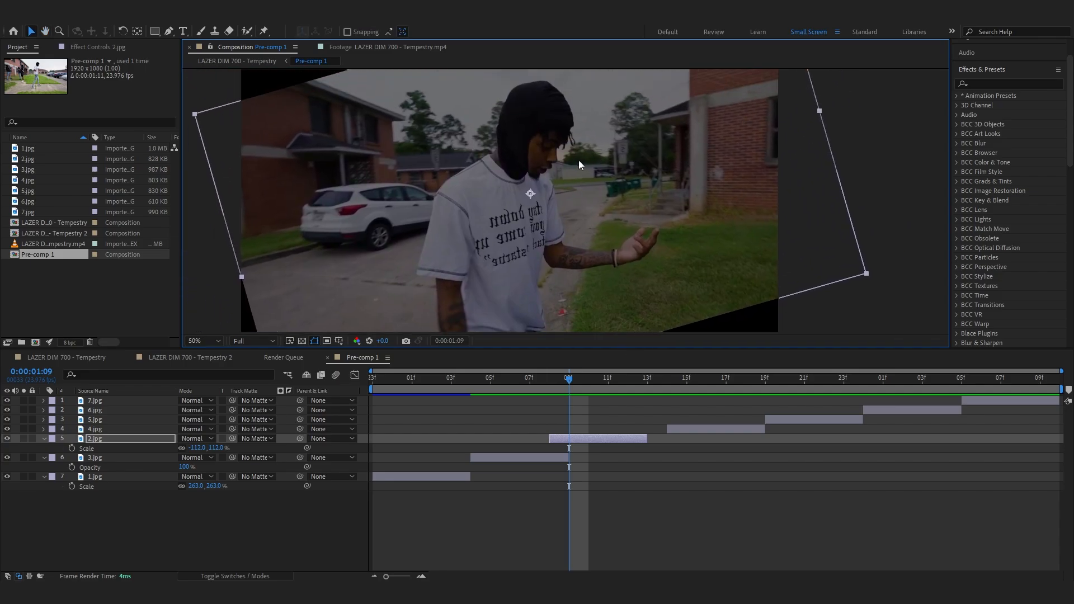
Apply the Motion Tile effect to the 2.jpg layer.
key(ctrl+space)
text(mot)
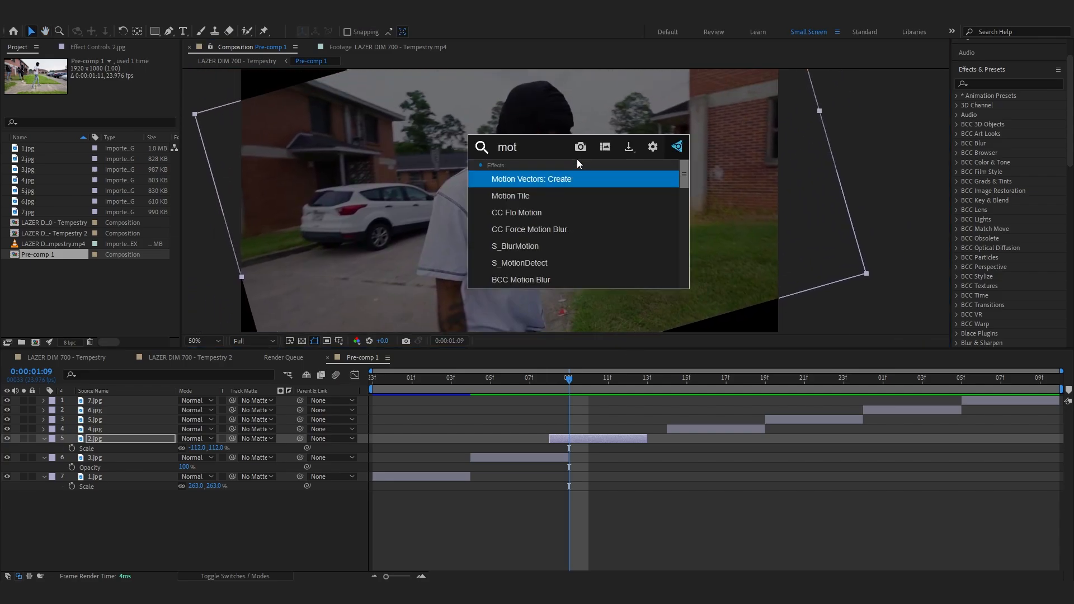
key(Down)
key(Return)
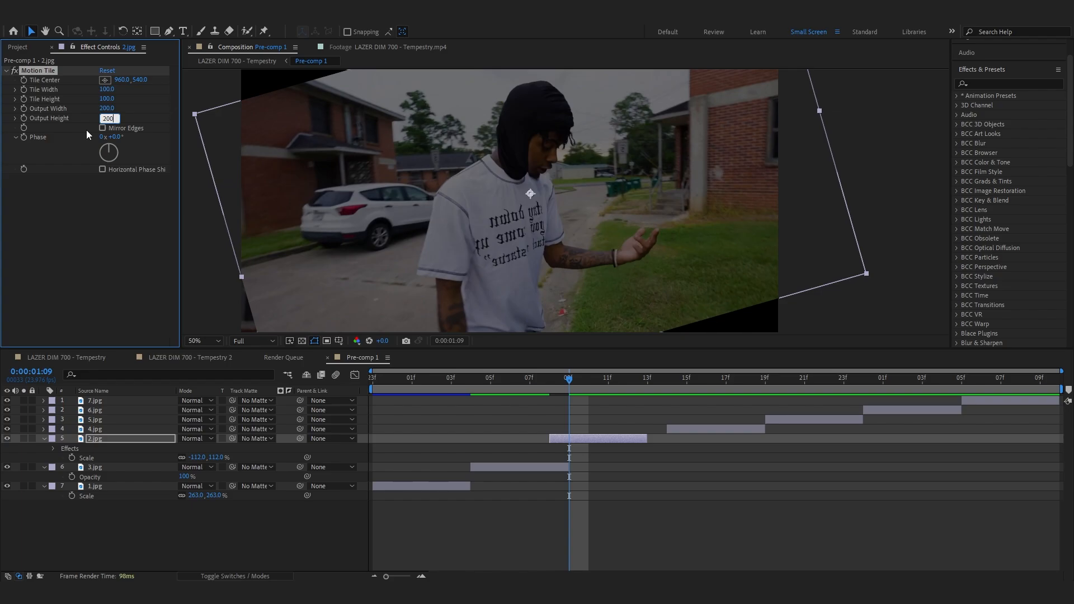
Enable Mirror Edges on the 2.jpg layer's Motion Tile effect and check the overlap with 3.jpg at 0:00:01:08.
click(102, 128)
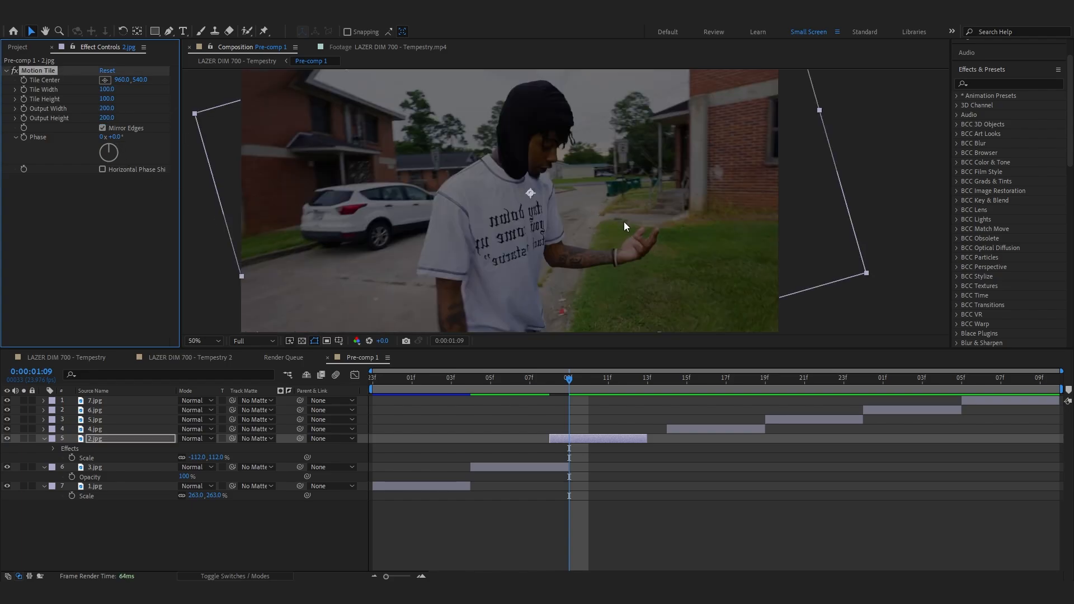
click(551, 388)
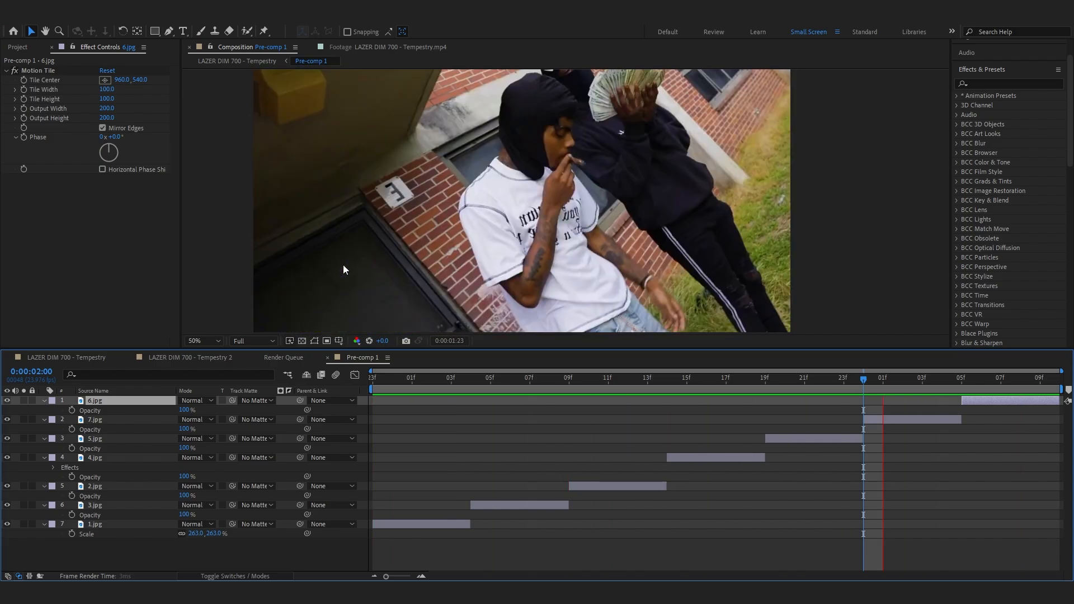
Collapse the properties of all still layers and add a new adjustment layer above them.
key(ctrl+a)
click(44, 400)
click(159, 503)
right_click(186, 505)
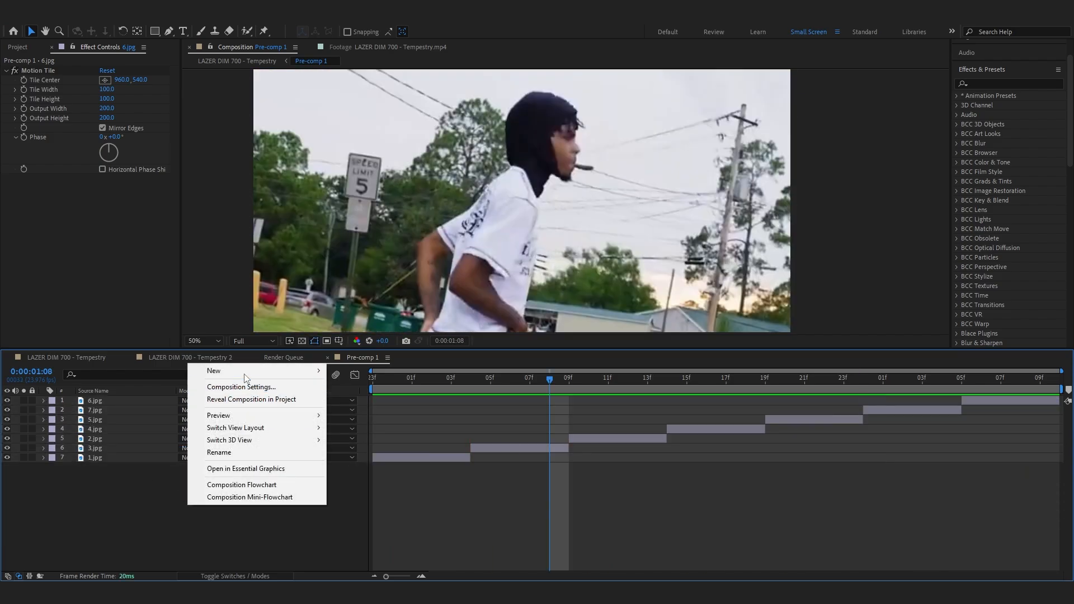
mouse_move(252, 371)
click(368, 462)
Trim the adjustment layer to the single frame at 0:00:01:03 and apply the Exposure effect to it.
key(space)
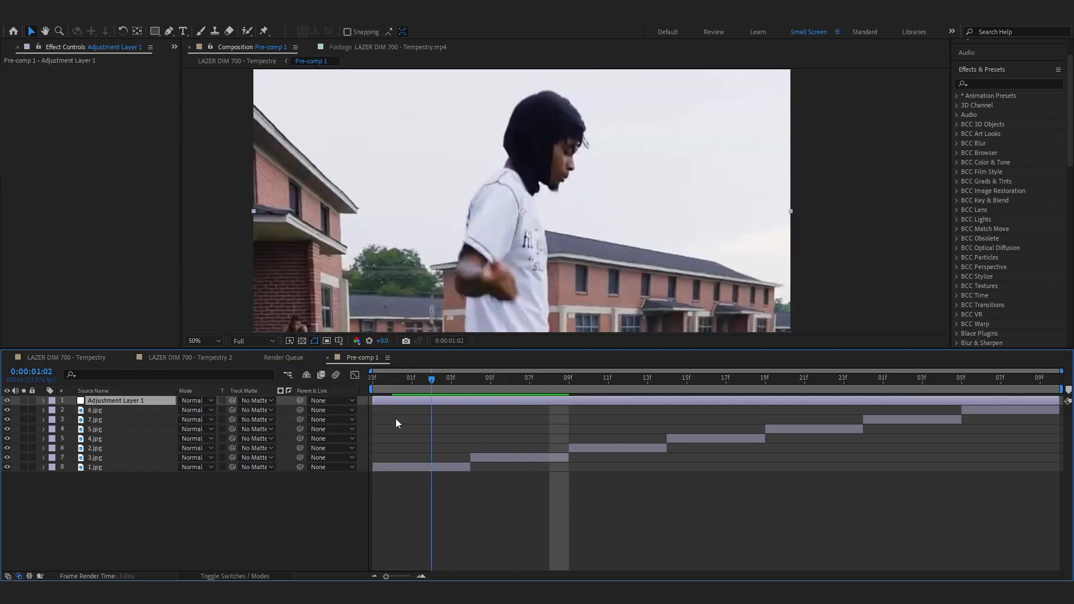
key(alt+[)
key(alt+])
key(ctrl+space)
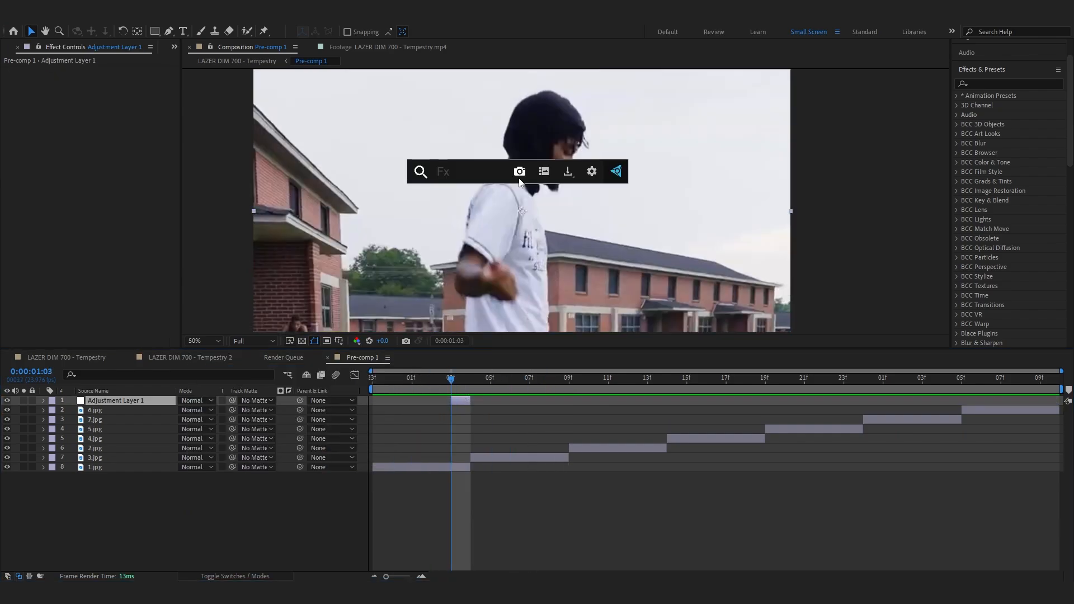
text(exp)
key(Return)
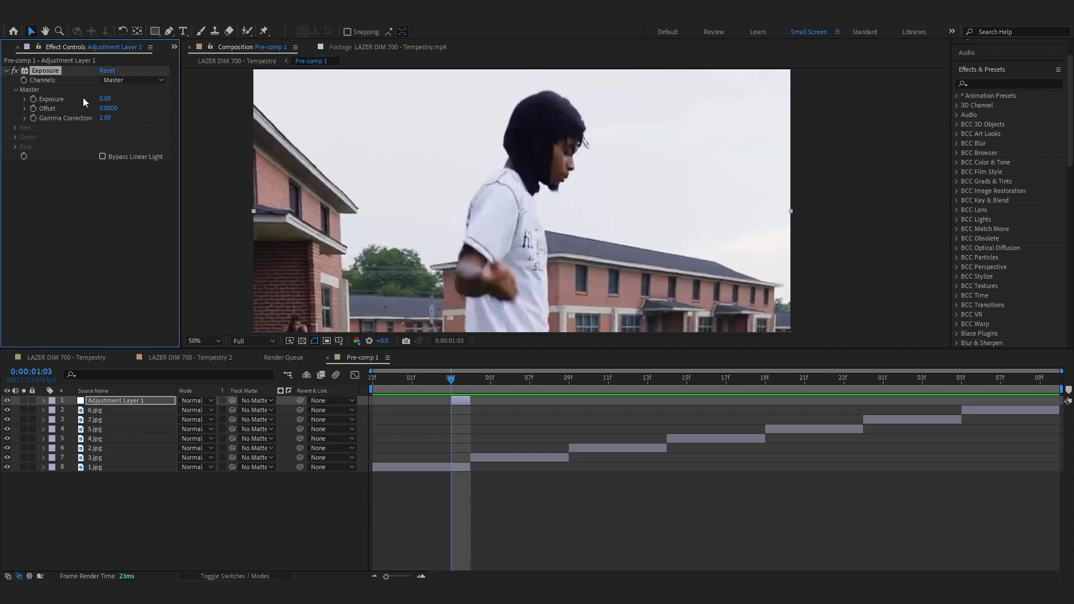
Set the adjustment layer's Exposure to 4.72, previewing the flash at the cut between 1.jpg and 3.jpg.
drag(103, 99, 146, 99)
key(space)
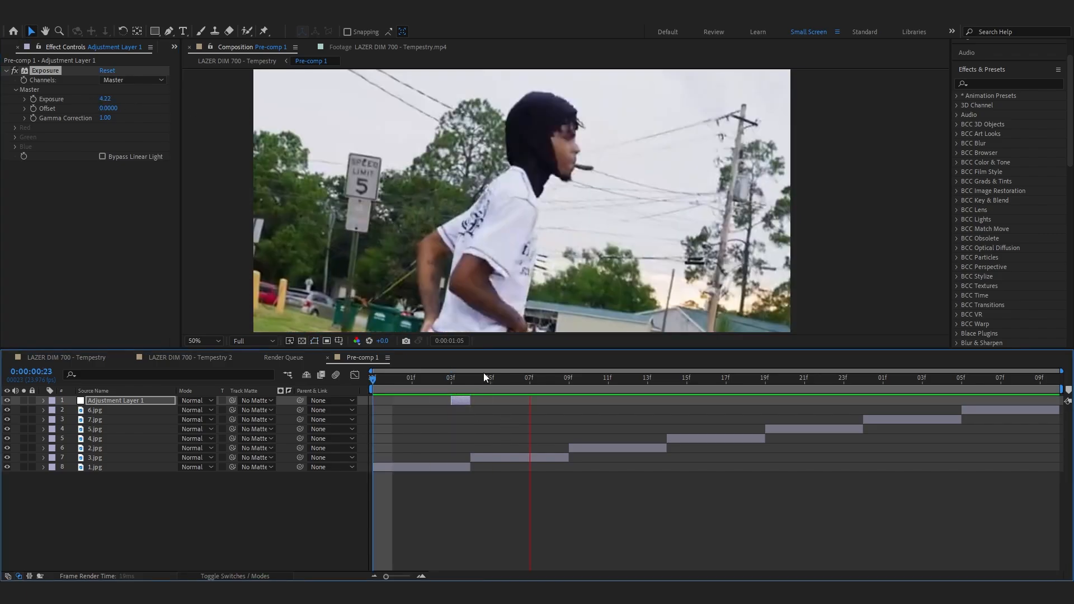
click(108, 99)
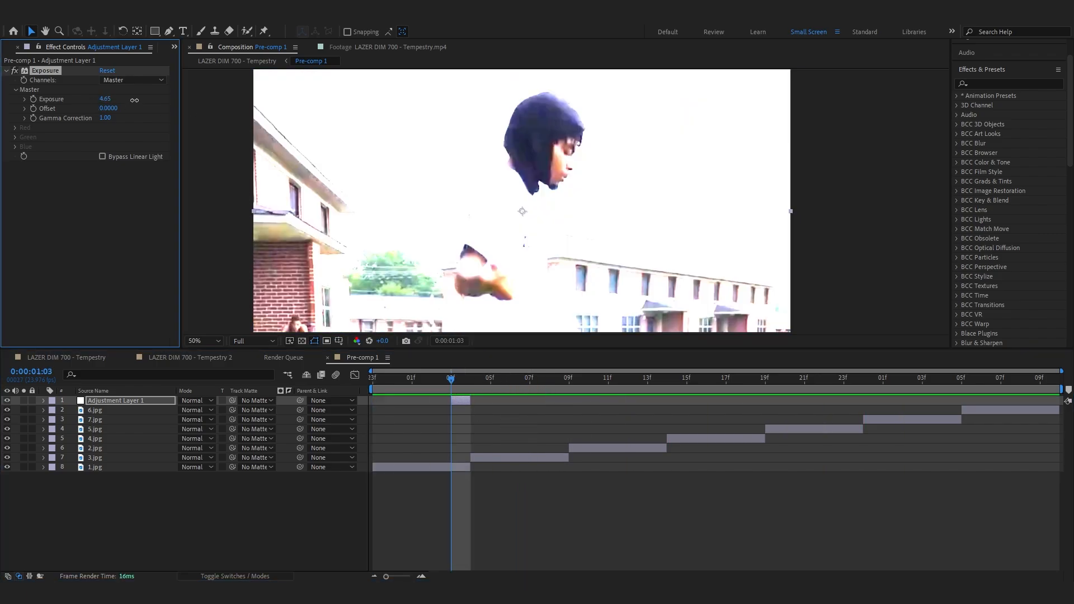
drag(135, 100, 138, 99)
Extend the adjustment layer to two frames spanning the first cut and place duplicates over the five remaining cuts.
drag(475, 402, 561, 393)
drag(461, 400, 764, 409)
key(ctrl+d)
click(764, 390)
key(ctrl+d)
key(ctrl+d)
click(848, 388)
drag(848, 388, 864, 389)
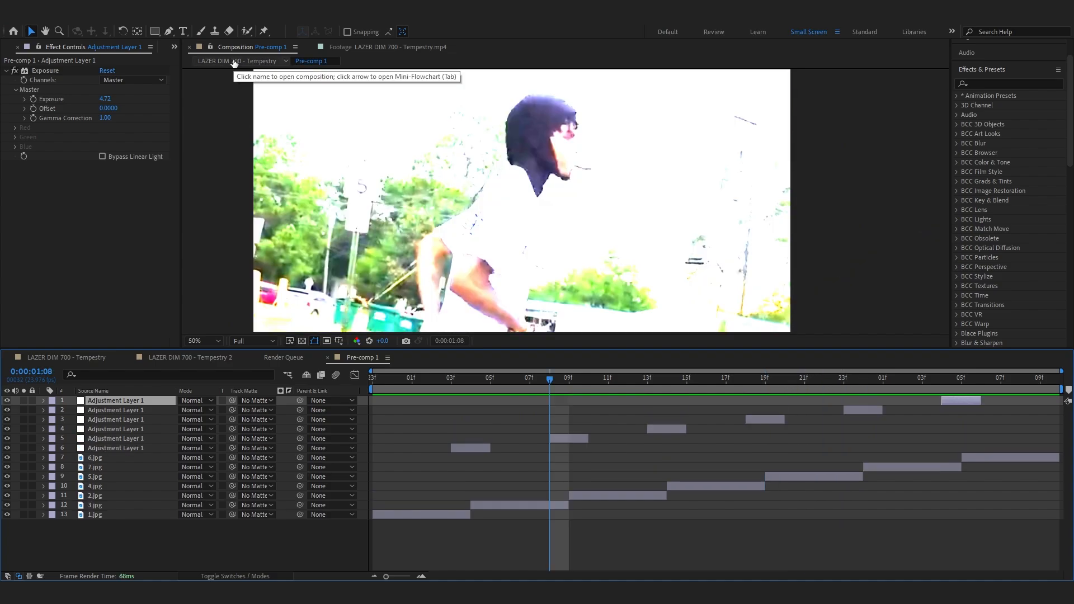
Open the LAZER DIM 700 - Tempestry composition and play the match cut from 0:00:13:21.
click(234, 61)
click(499, 390)
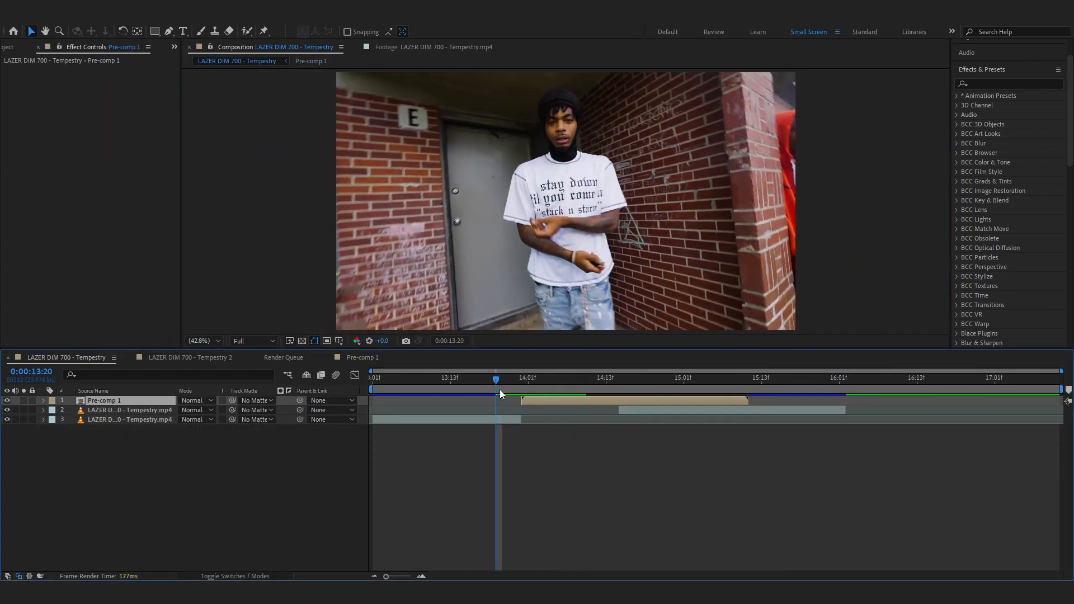
click(504, 389)
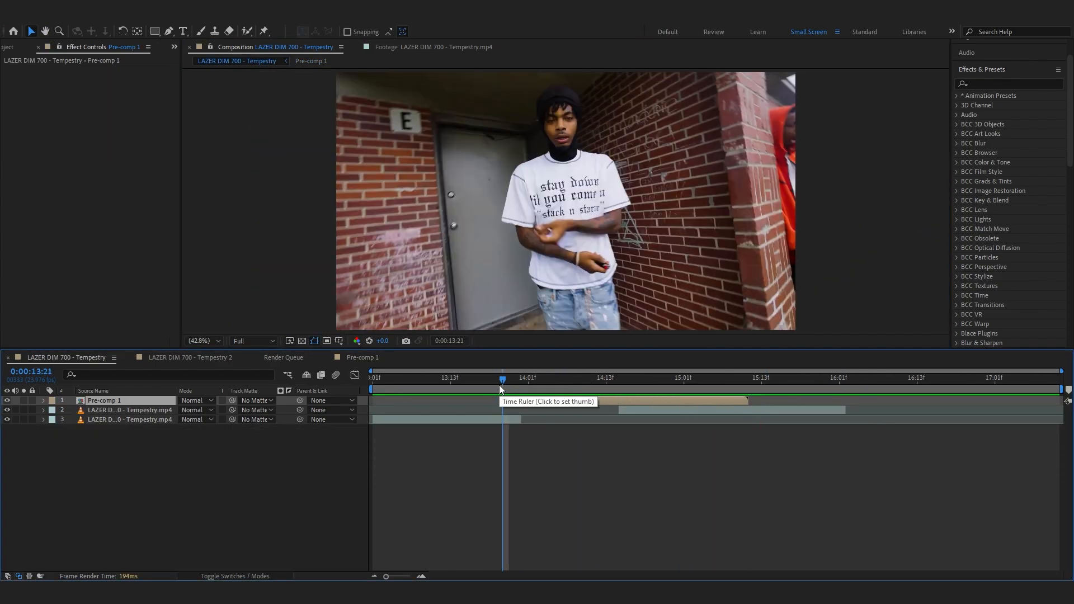
key(space)
Shorten Pre-comp 1 with Time Stretch so it ends at about 0:00:15:04, and play it from its start.
right_click(554, 400)
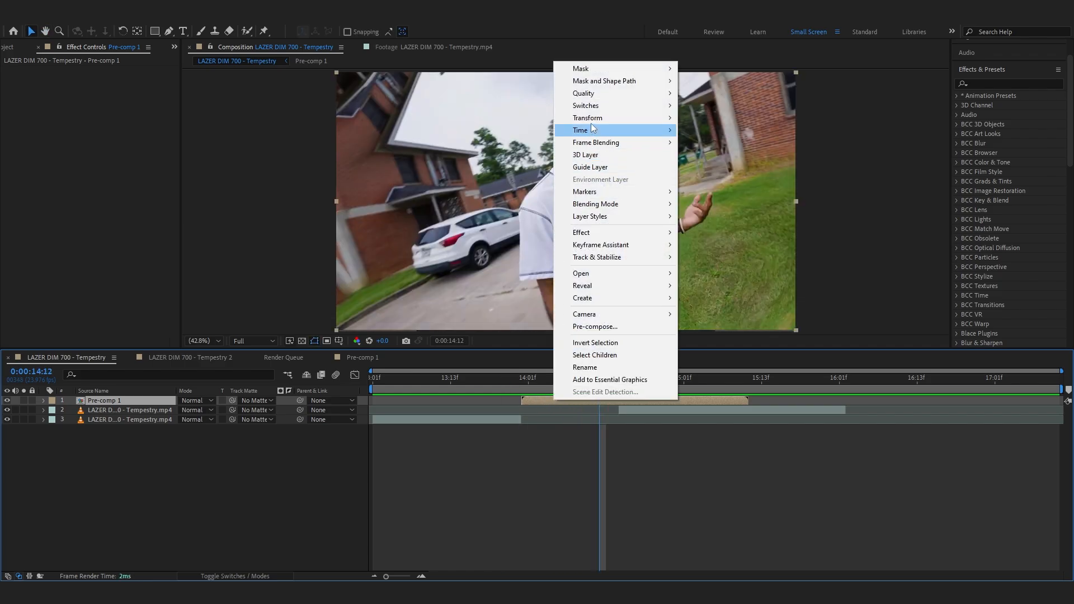
mouse_move(592, 126)
click(706, 155)
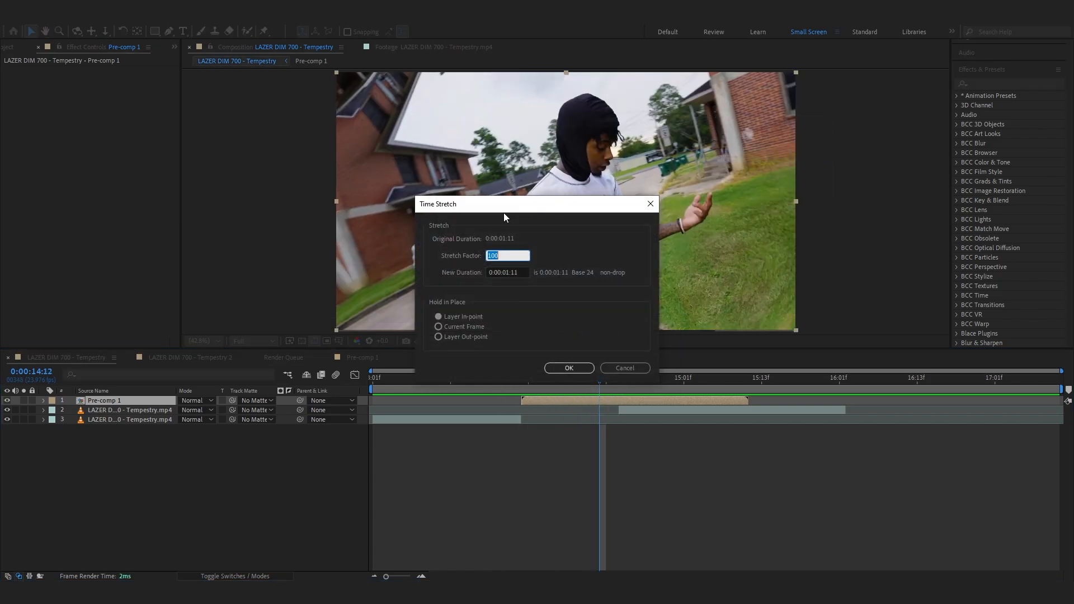
click(561, 368)
click(522, 385)
key(space)
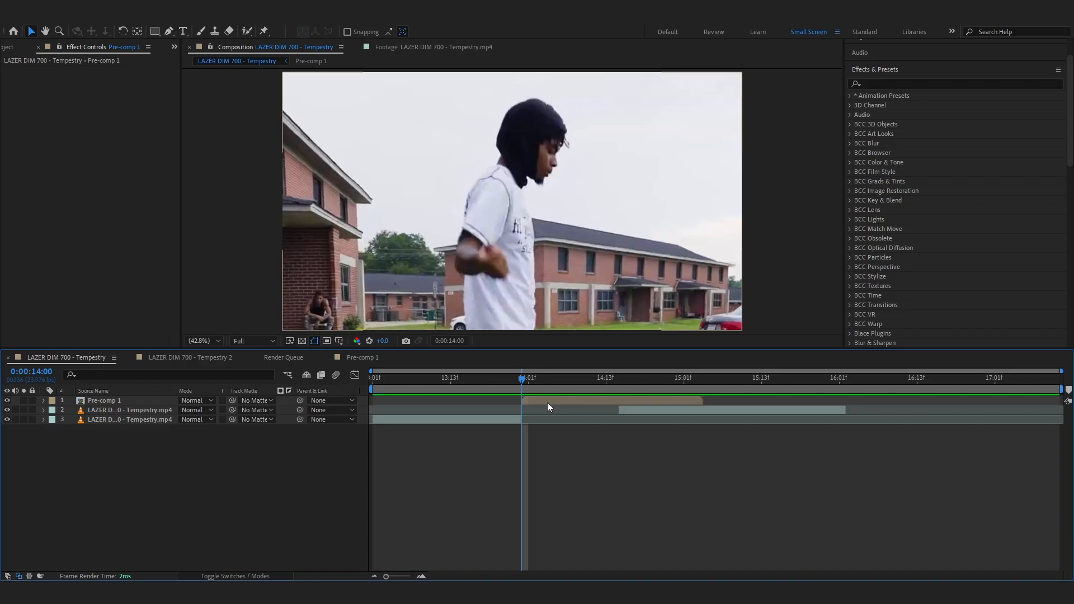
Apply the Fish Eye user preset from the Ultimate Grunge Bundle's Grunge - Default folder to Pre-comp 1 and scrub through the result.
click(547, 402)
click(848, 96)
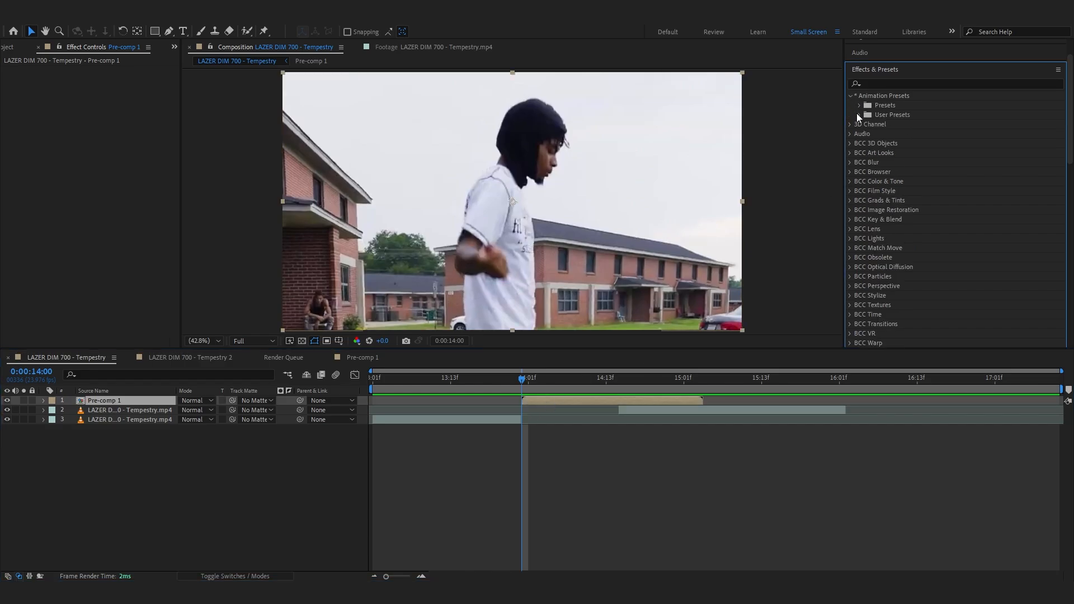
click(858, 115)
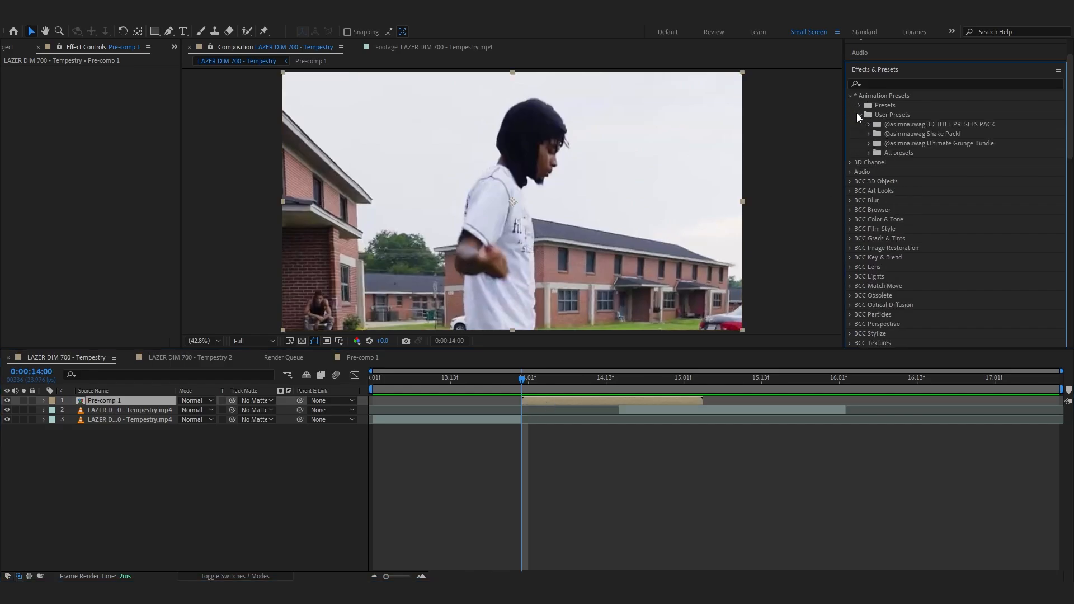
click(867, 143)
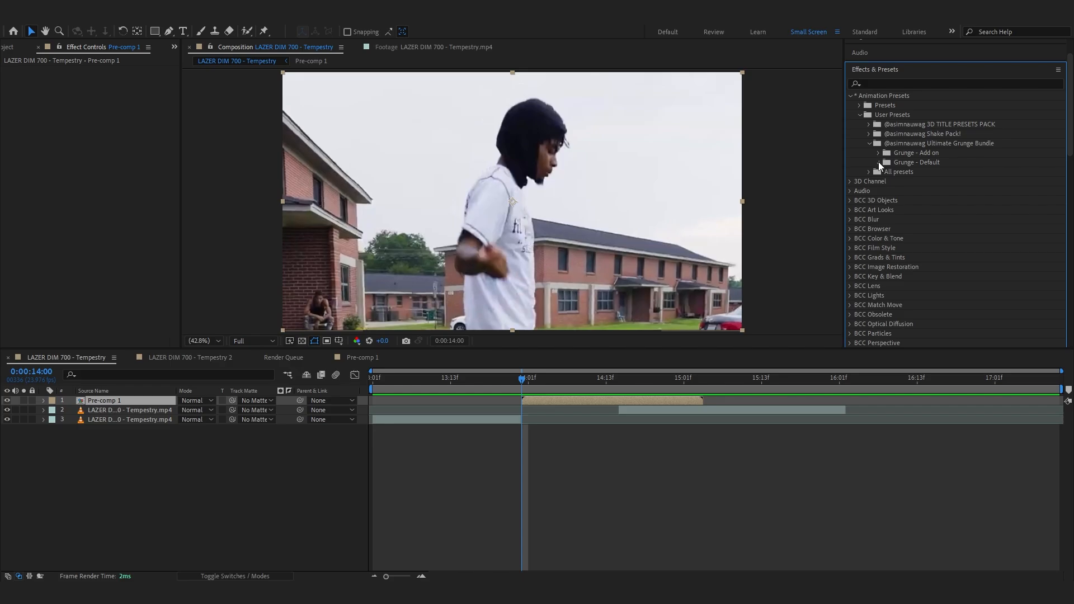
click(879, 162)
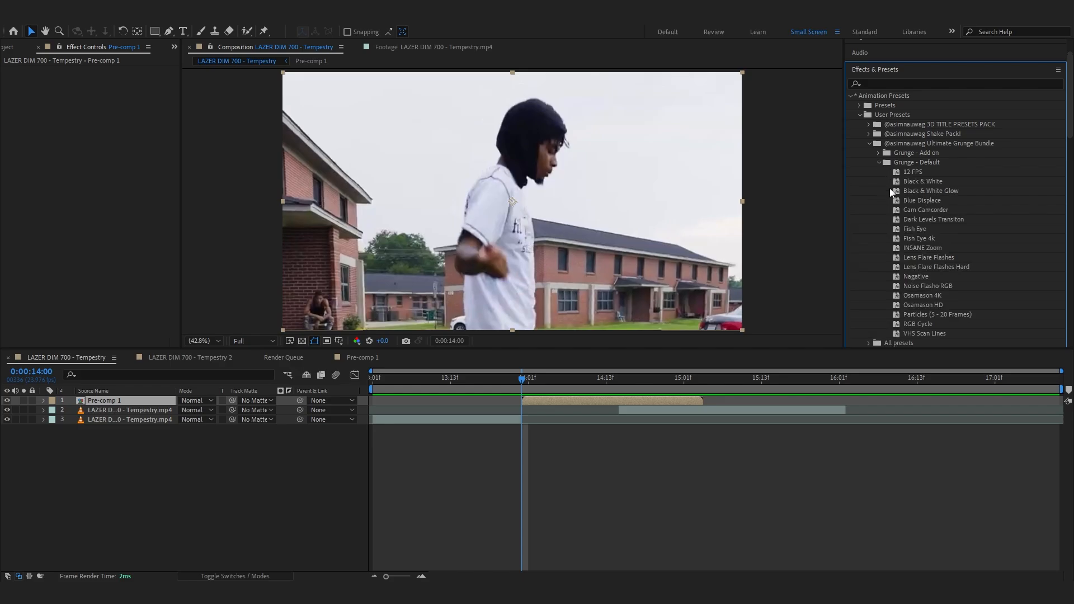
double_click(922, 230)
click(538, 388)
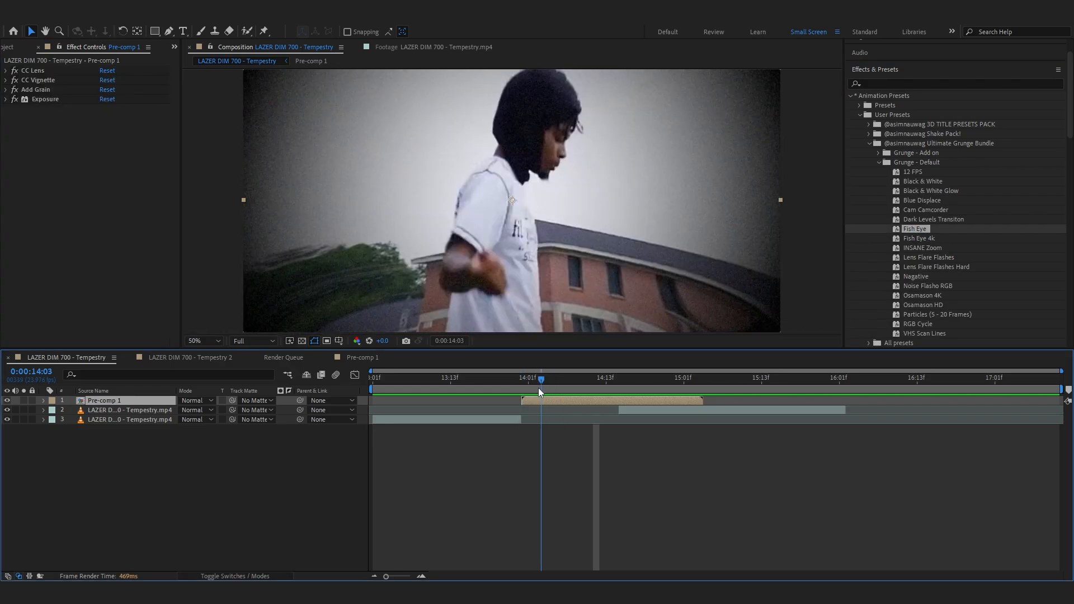
drag(538, 387, 613, 400)
Move the CC Lens center on Pre-comp 1 to 1020, 304 near the subject's head and preview the transition from 0:00:13:22.
click(47, 71)
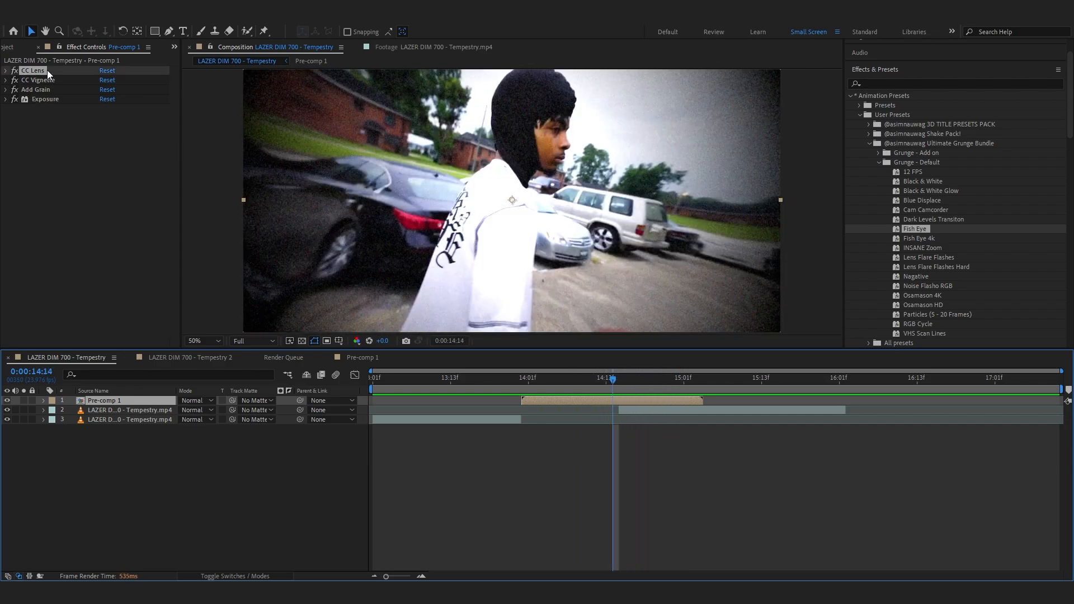
click(6, 71)
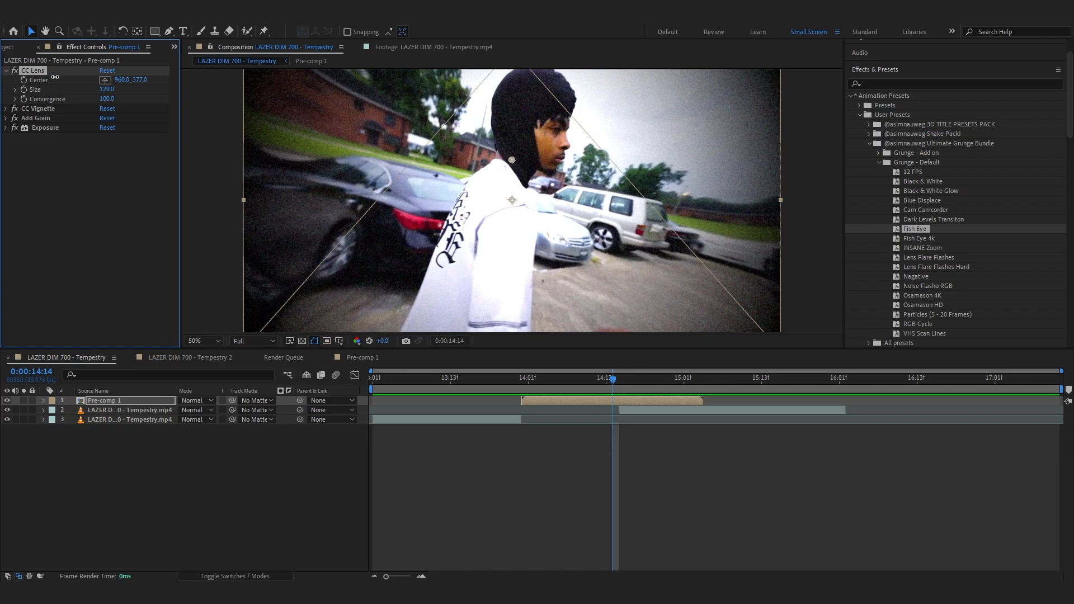
drag(515, 152, 527, 136)
drag(606, 385, 515, 390)
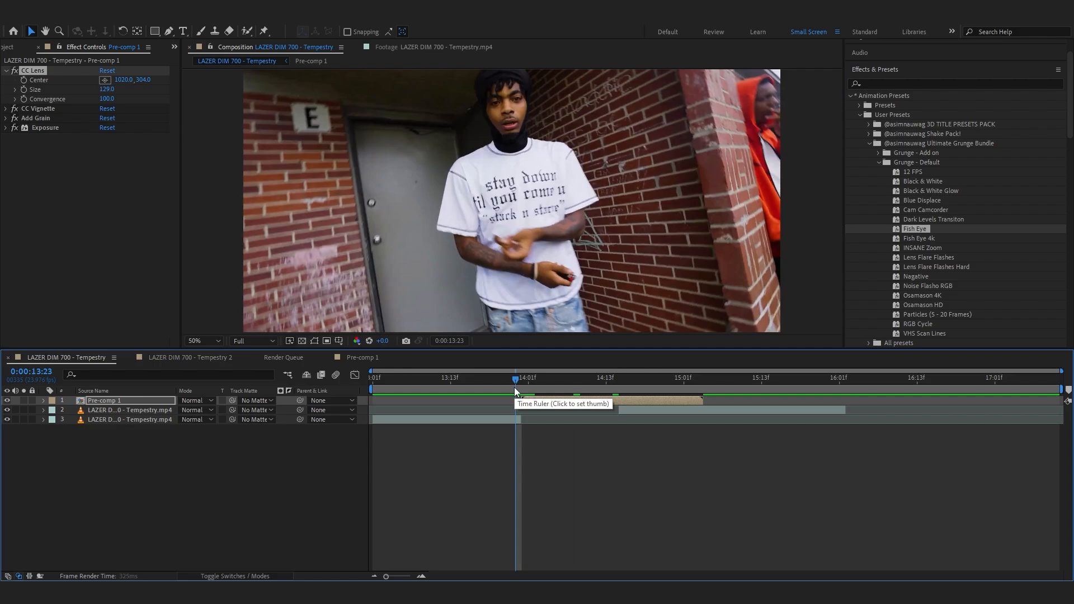
click(505, 387)
key(space)
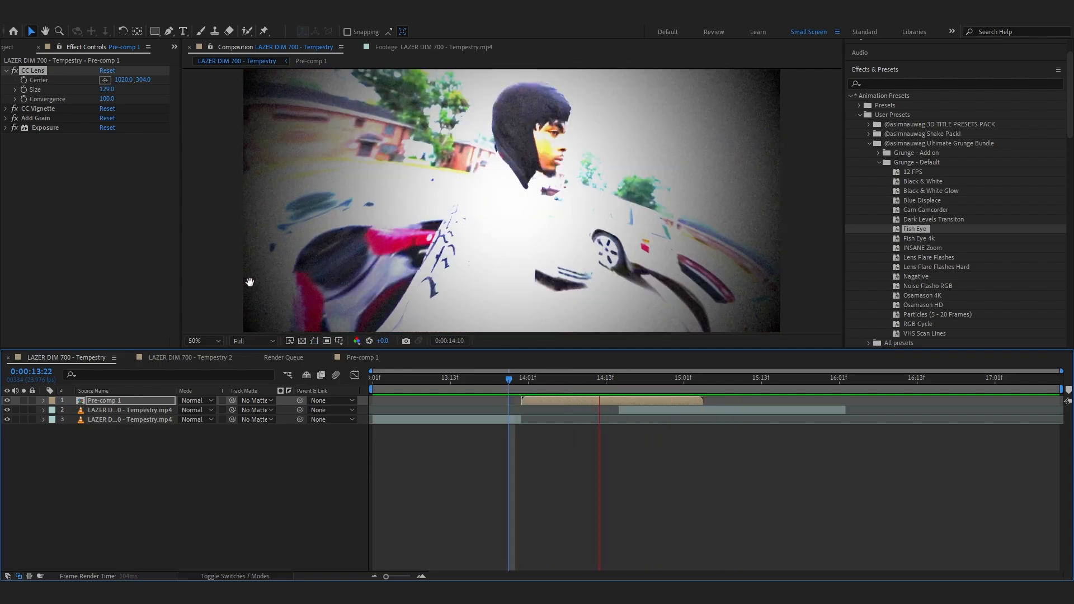
click(144, 247)
key(ctrl+space)
text(cc)
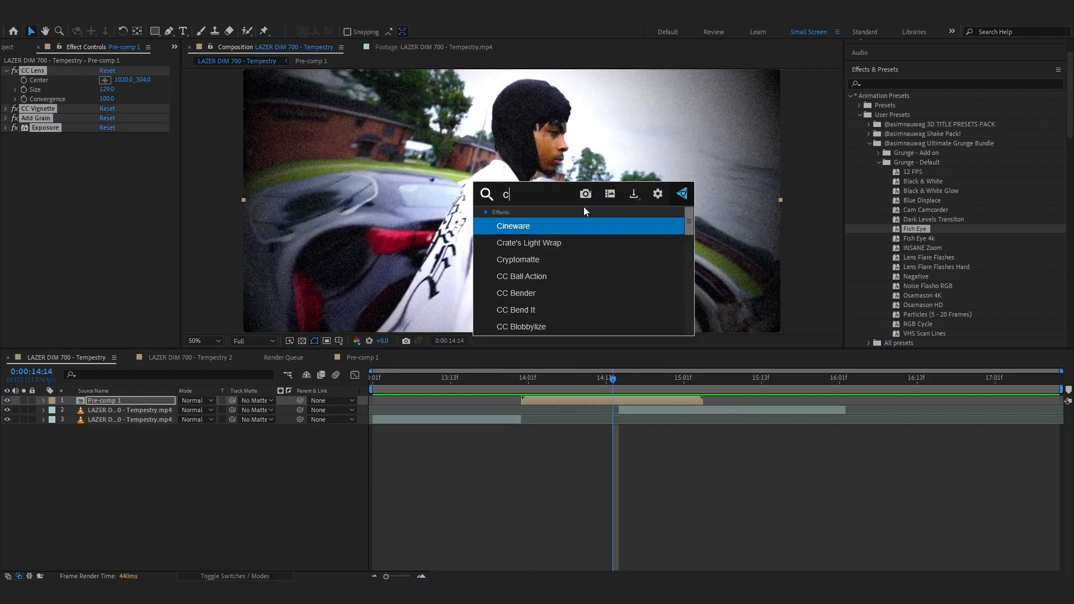
click(638, 404)
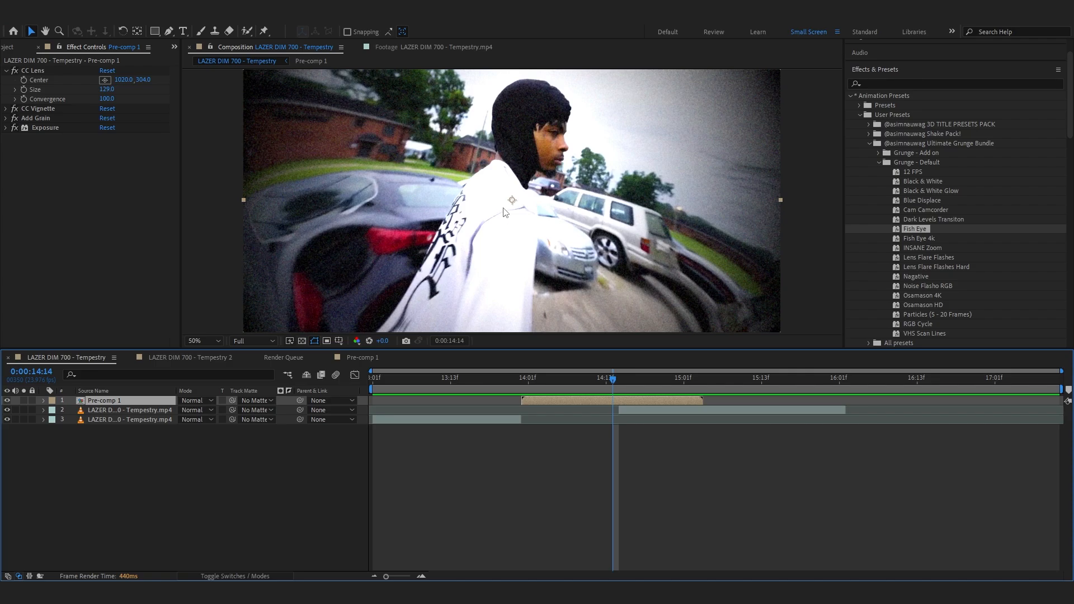
Switch to File Explorer, open the Grunge Overlays folder, and bring Grunge Wipe.mov and Grunge Wipe 2.mov into the After Effects timeline.
drag(507, 379, 523, 415)
click(525, 400)
key(alt+Tab)
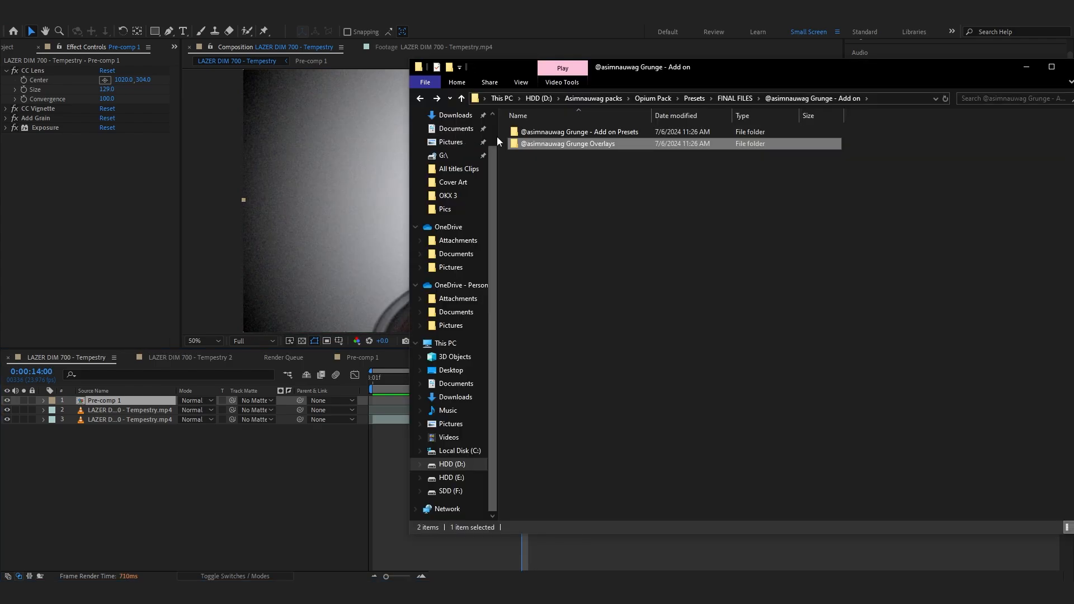
double_click(538, 144)
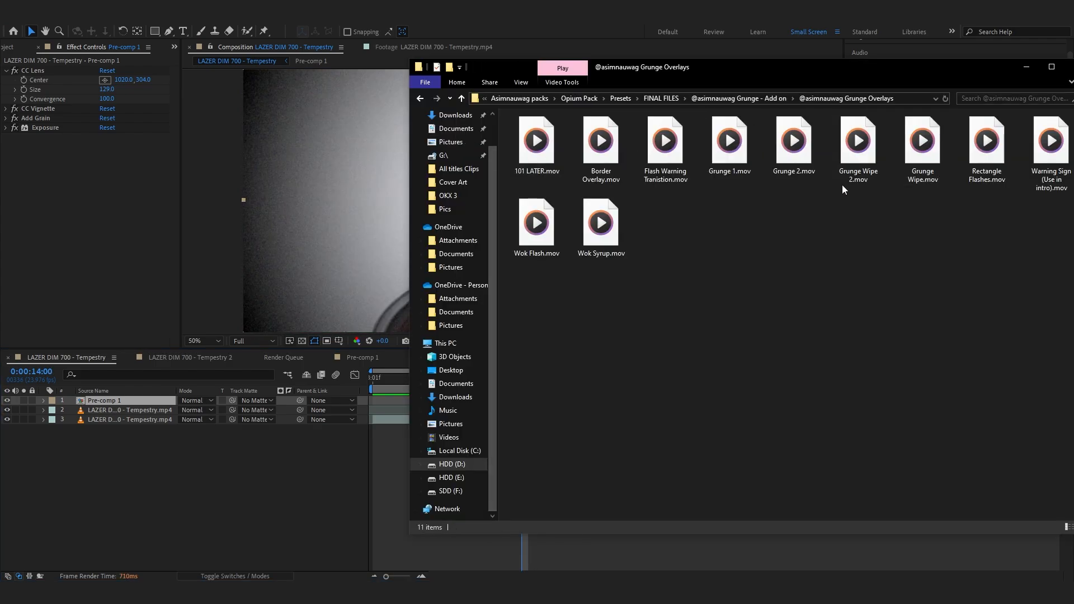
drag(944, 283, 251, 514)
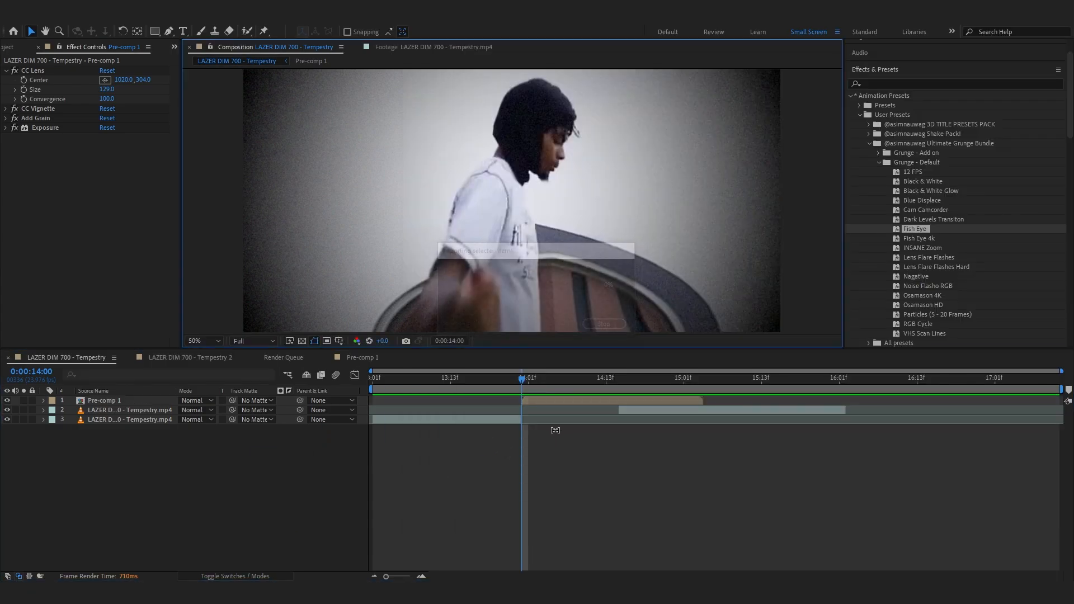
Position Grunge Wipe.mov over the start of Pre-comp 1 at 0:00:14:00 and Grunge Wipe 2.mov over its end.
click(422, 428)
click(424, 400)
drag(407, 412, 546, 411)
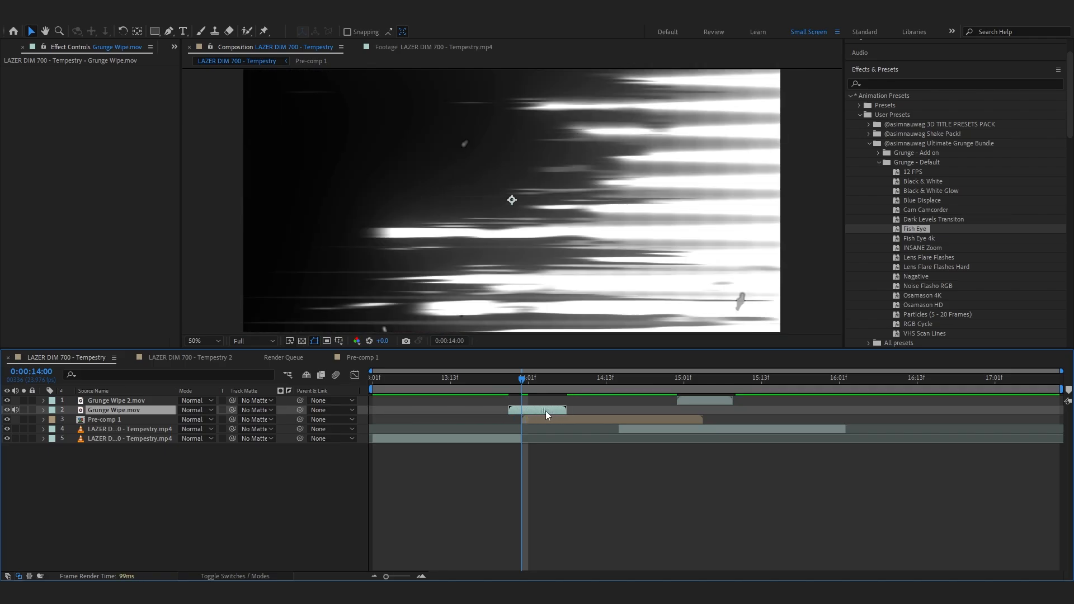
Try the Linear Dodge blending mode on Grunge Wipe.mov and preview the wipe from 0:00:13:18.
click(196, 412)
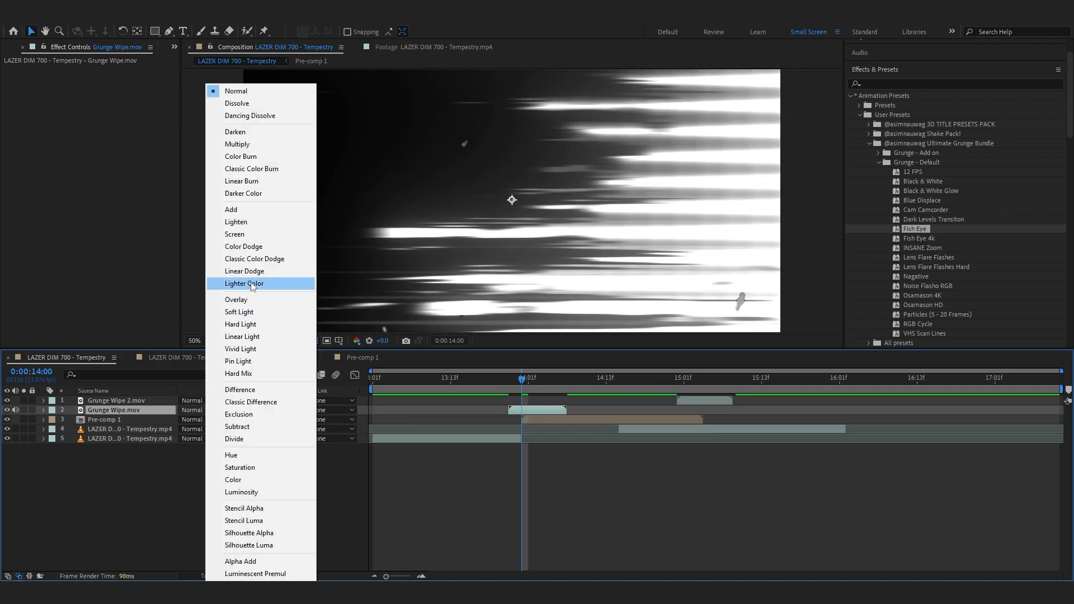
click(244, 271)
drag(522, 378, 476, 390)
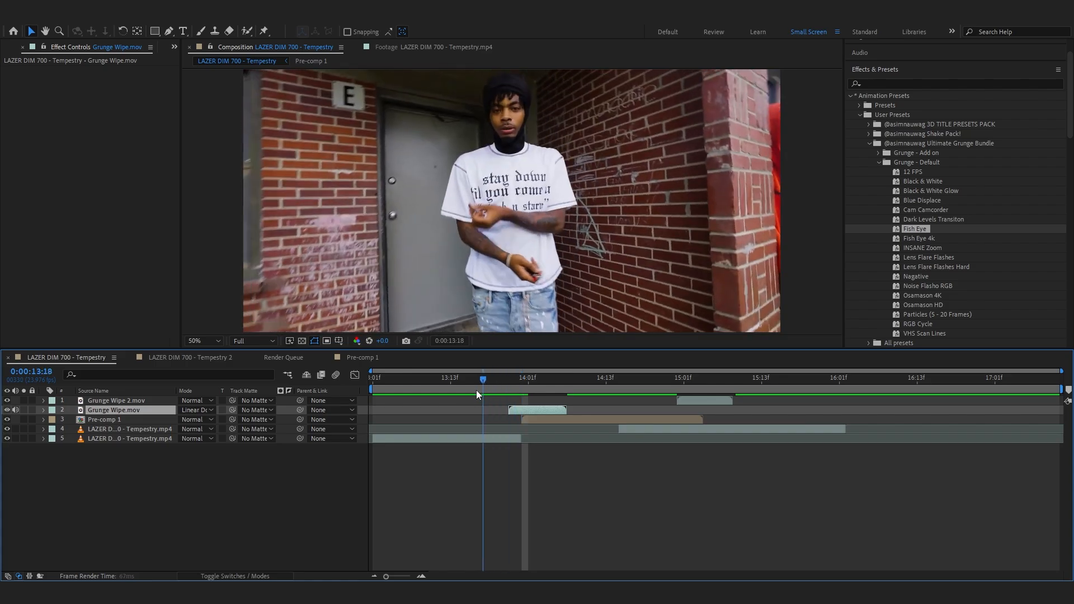
key(space)
key(space)
Set the blending mode of Grunge Wipe.mov to Overlay and preview the wipe into Pre-comp 1.
click(196, 411)
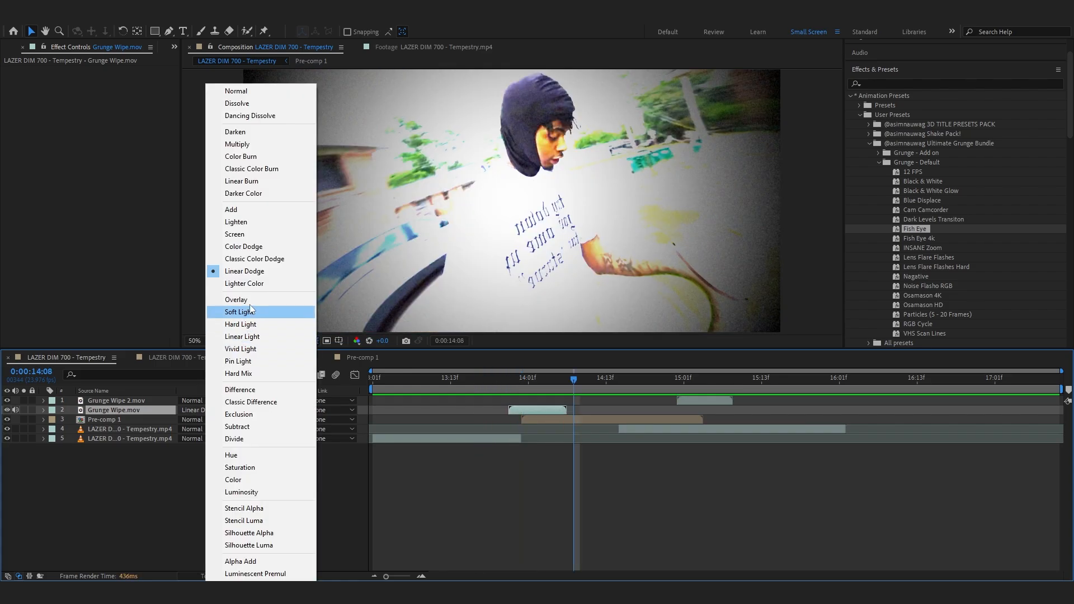
click(246, 301)
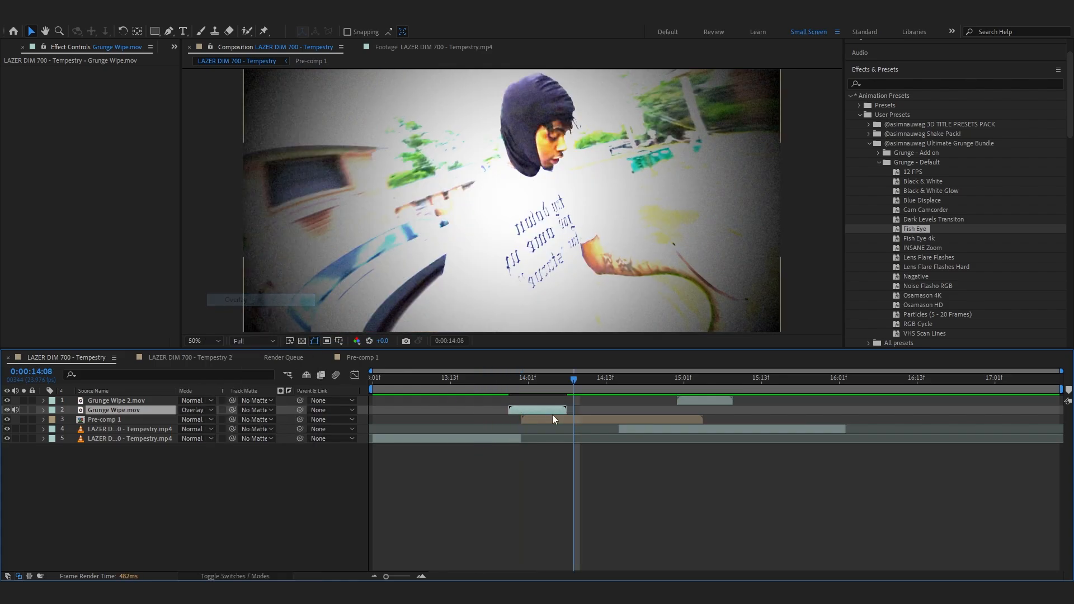
mouse_move(531, 378)
mouse_down()
mouse_move(494, 389)
mouse_move(519, 385)
mouse_up()
key(space)
key(space)
Apply the Exposure effect to the Grunge Wipe.mov layer.
key(ctrl+space)
text(e)
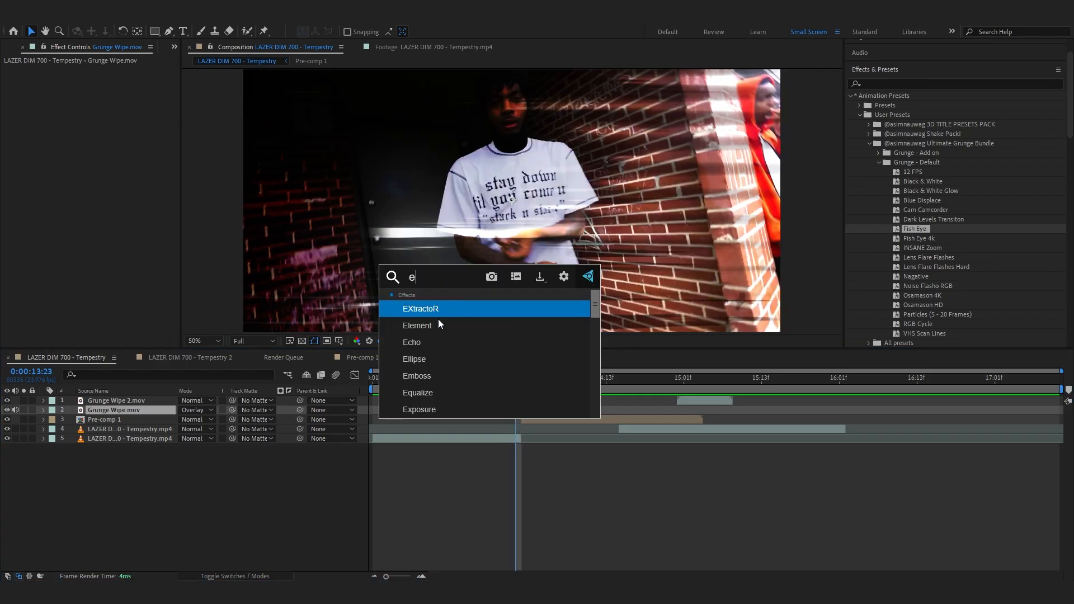
click(419, 409)
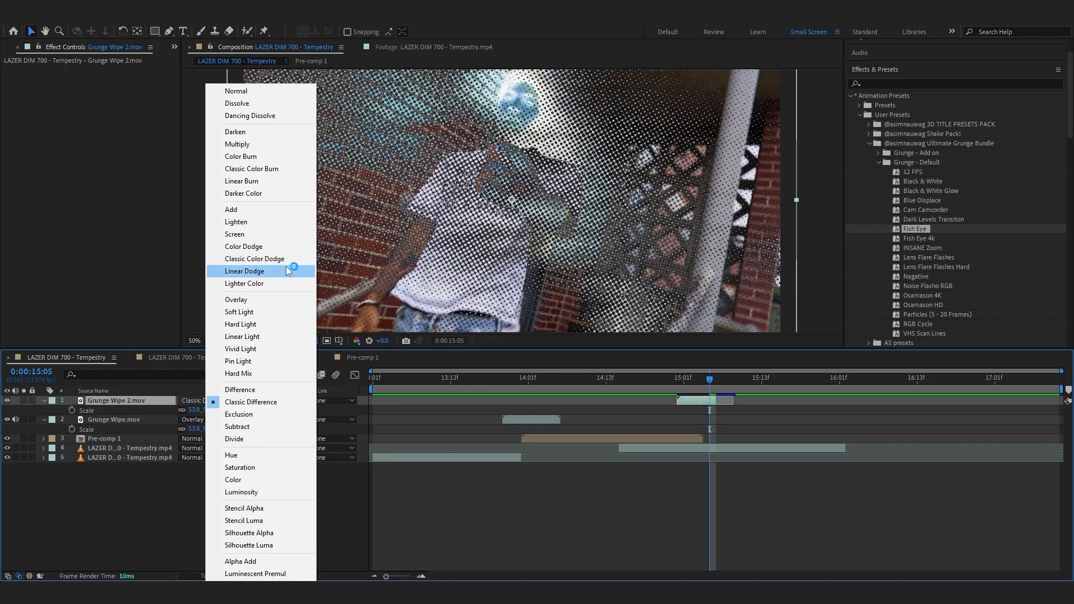
Try Linear Dodge on the Grunge Wipe 2.mov layer, settle on Classic Color Dodge, and preview the whole transition.
click(244, 271)
click(197, 401)
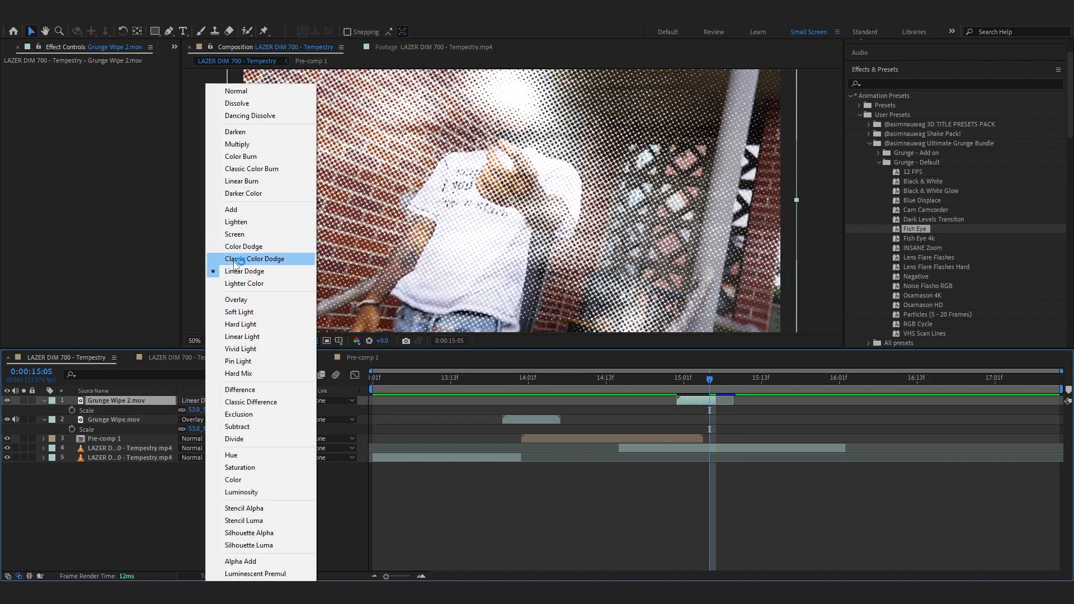
click(235, 260)
drag(703, 384, 490, 425)
key(space)
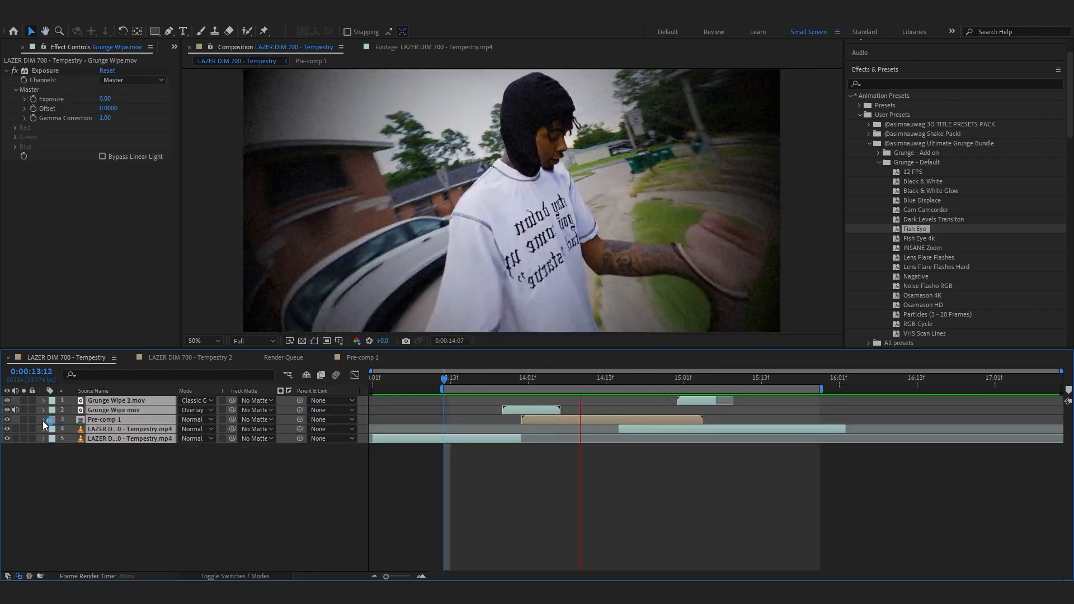